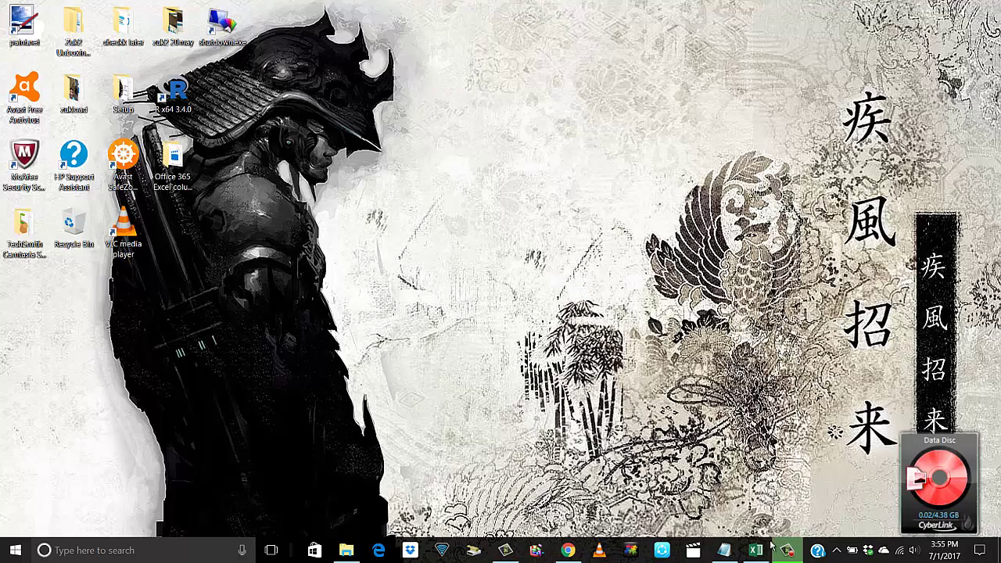
Restore the xcels.txt Notepad note that reads 'Text to columns'
left_click(723, 550)
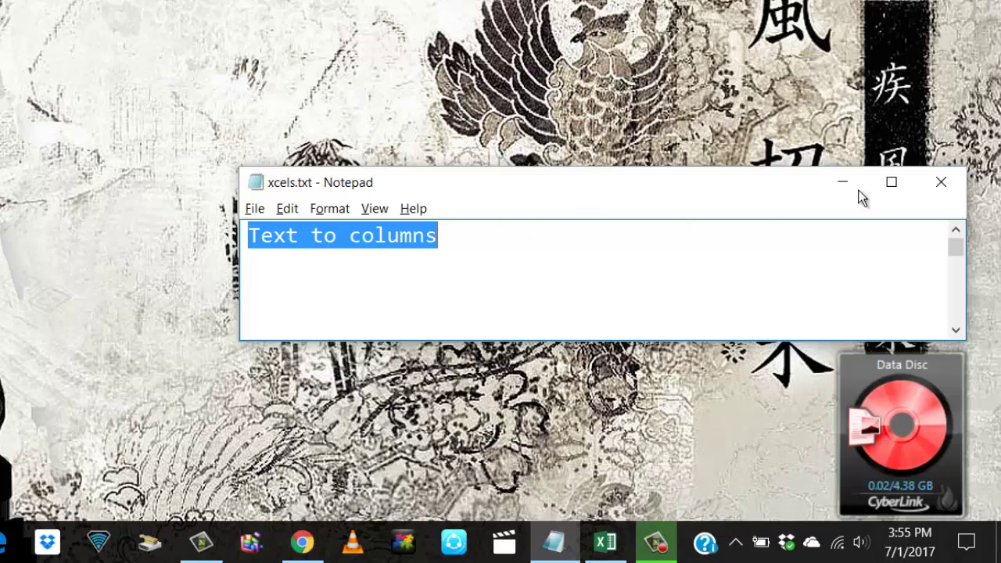
Switch from Notepad to the Book1 workbook in Excel and look over the table
left_click(845, 188)
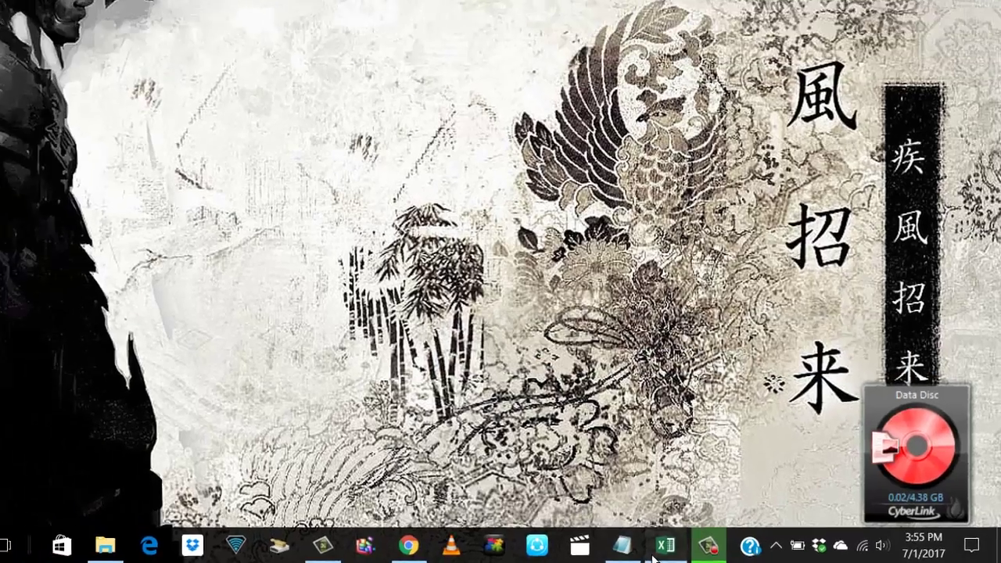
left_click(665, 546)
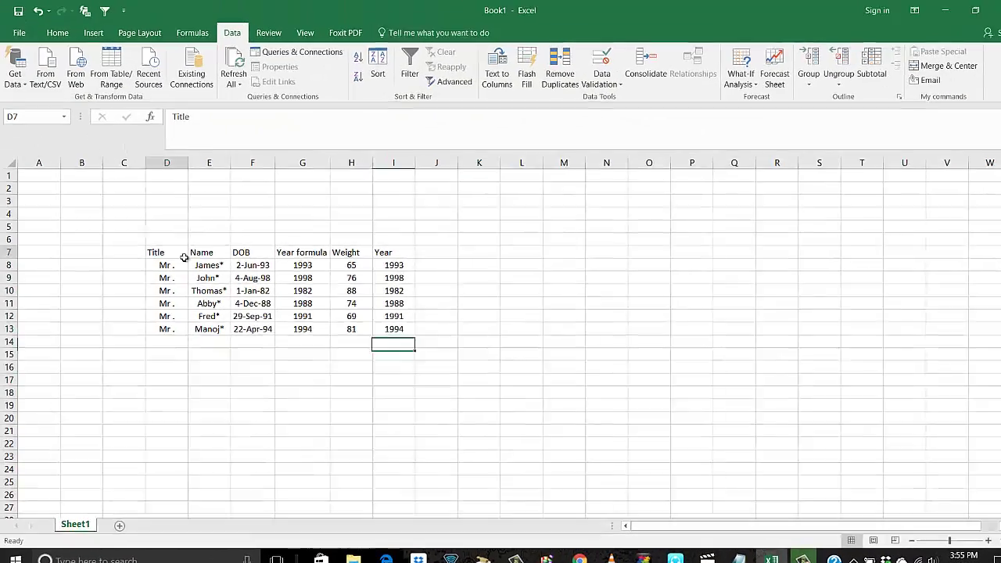
left_click_drag(184, 258, 385, 329)
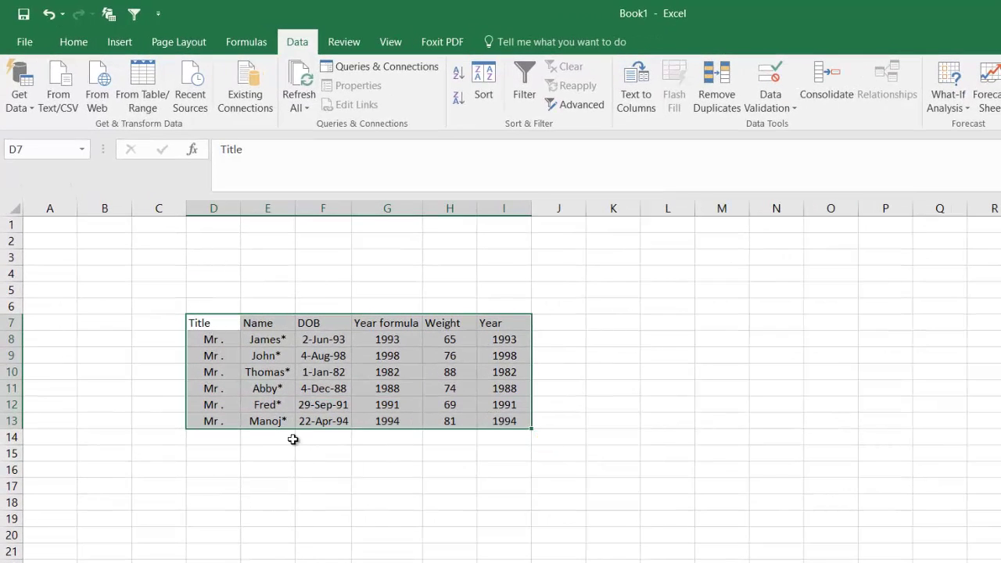
left_click_drag(270, 455, 329, 486)
left_click(257, 516)
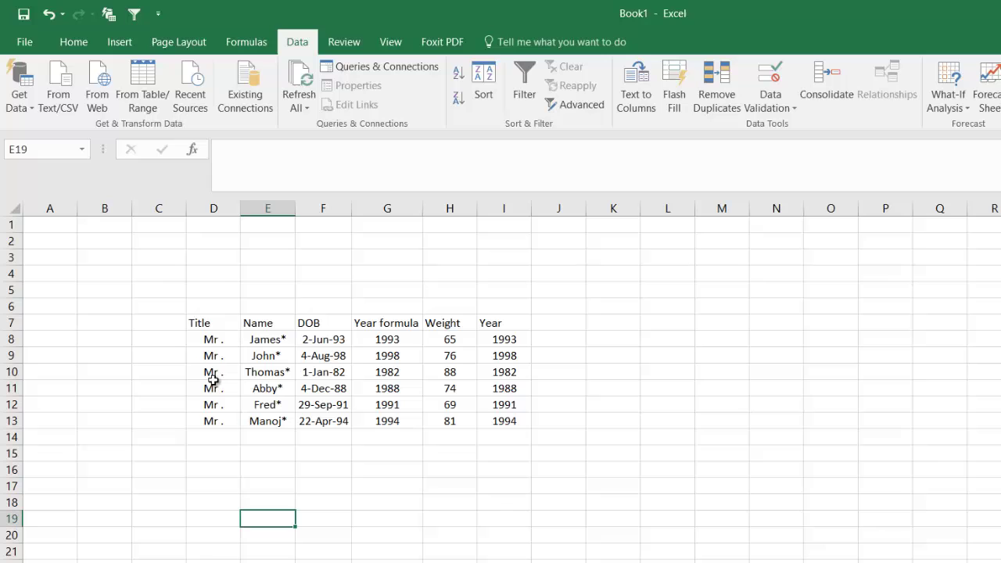
Inspect the title and name cells, then select the six title cells D8:D13
left_click(229, 344)
left_click(233, 357)
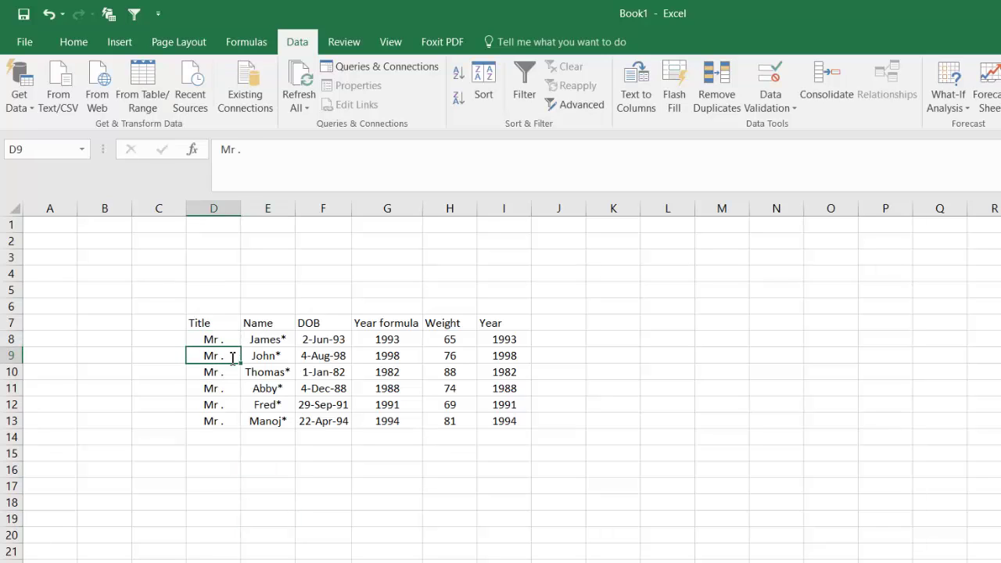
double_click(232, 358)
left_click(288, 338)
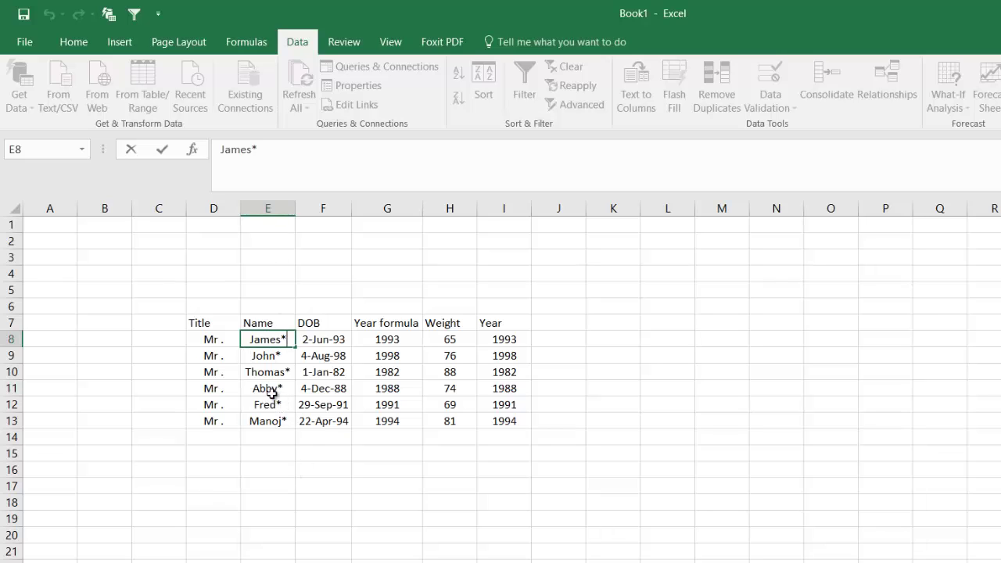
left_click(278, 467)
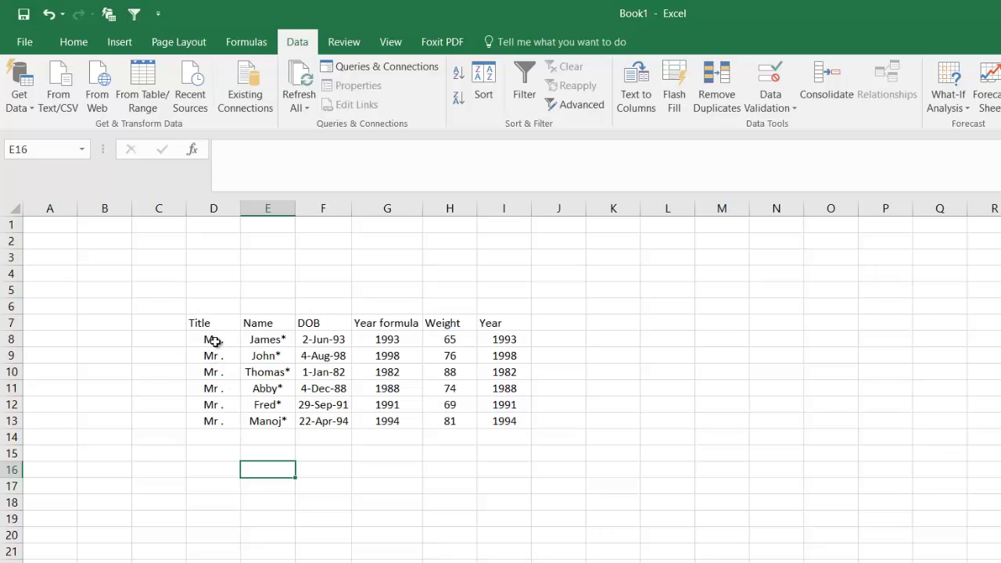
left_click_drag(222, 338, 225, 423)
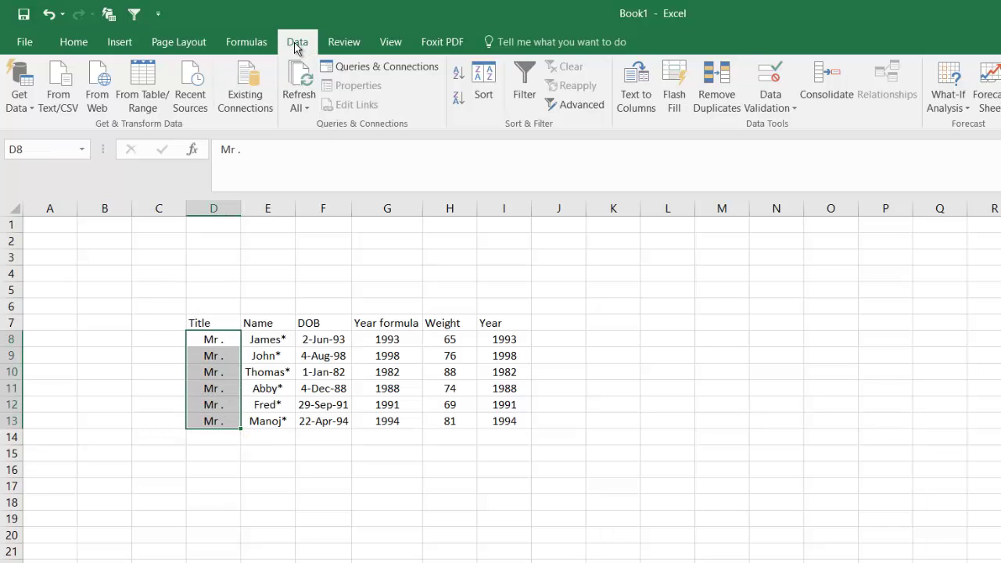
Run a Delimited Text to Columns on the titles with Tab off and '.' as the Other delimiter
left_click(635, 106)
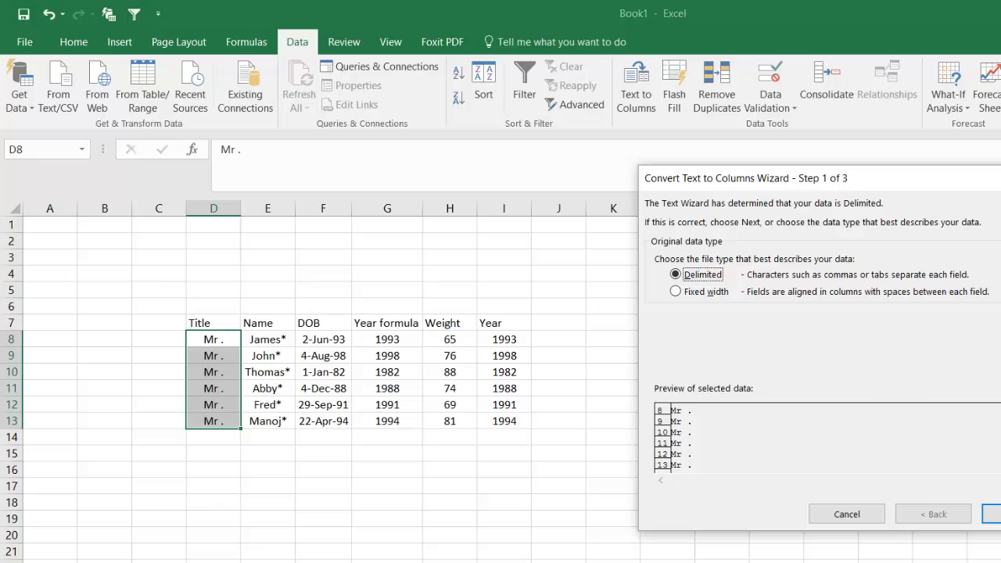
left_click(991, 514)
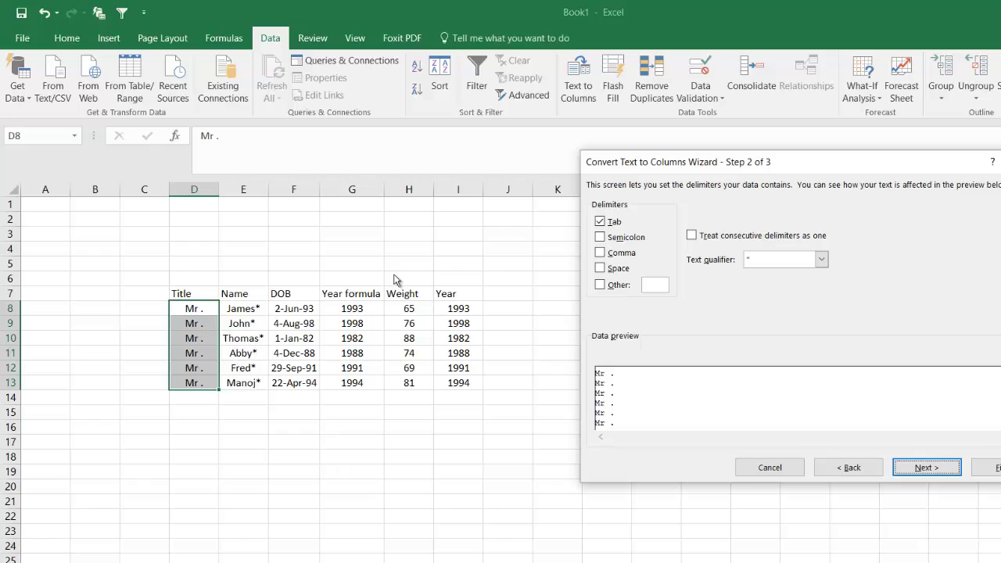
left_click(599, 223)
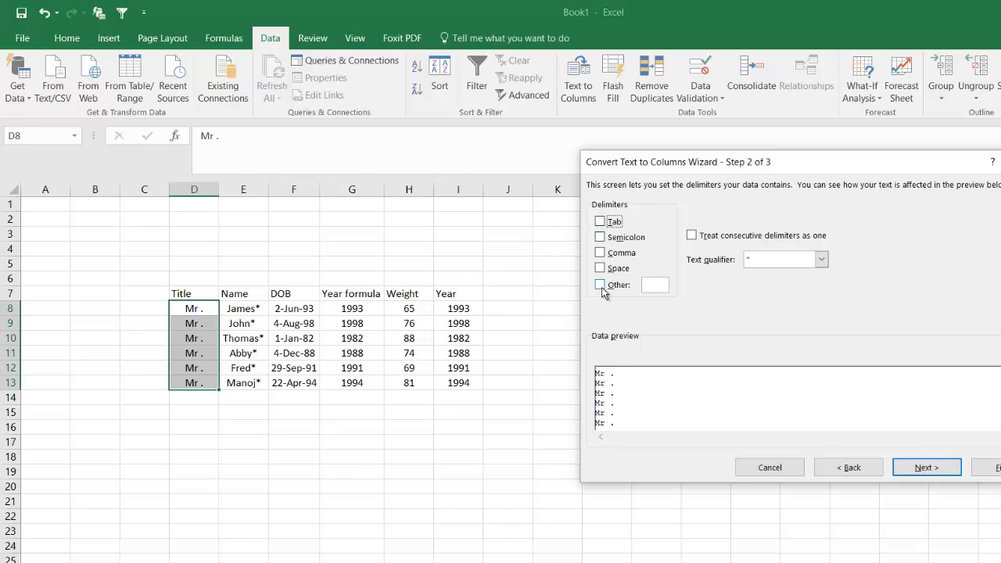
left_click(600, 286)
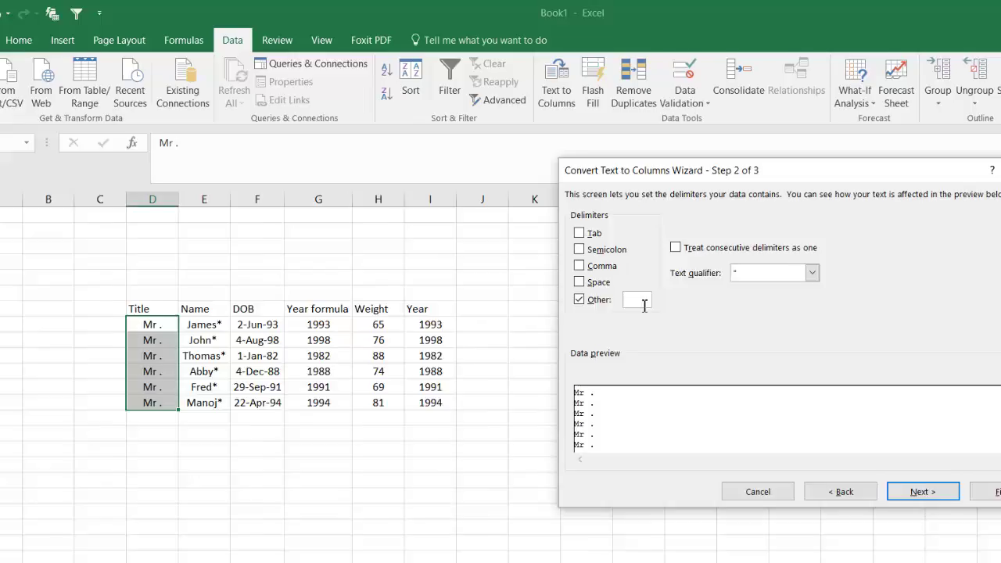
type(".")
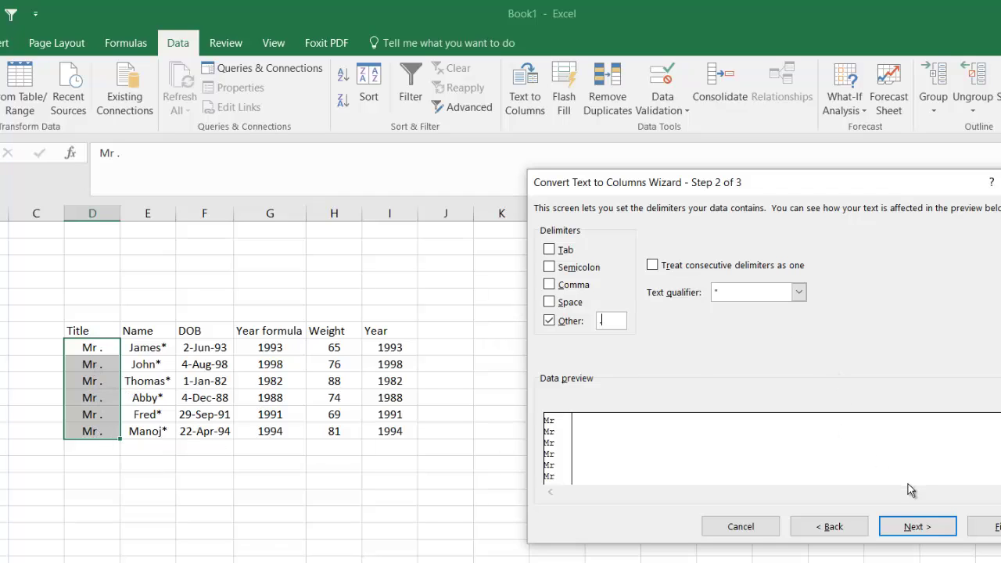
left_click(941, 526)
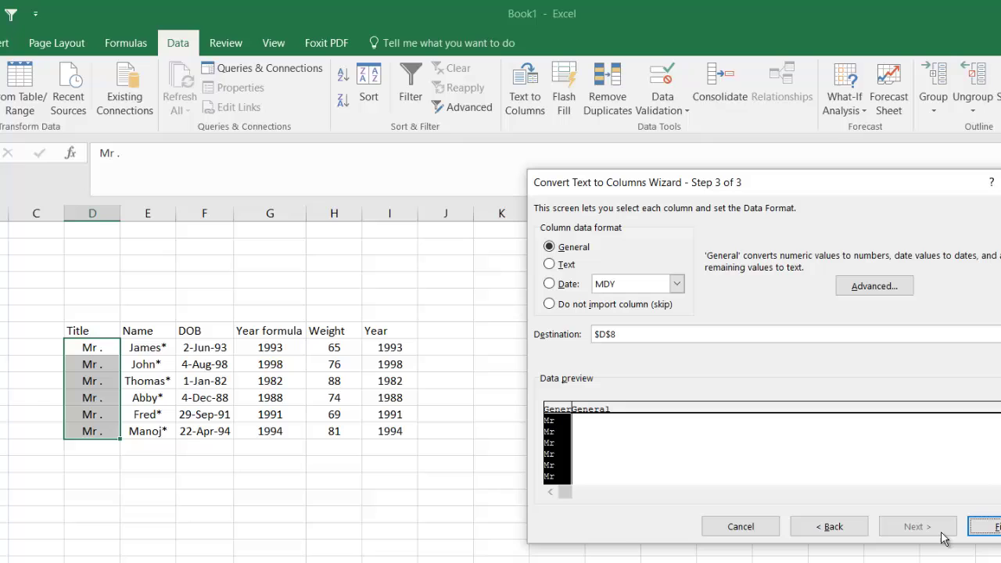
key("Return")
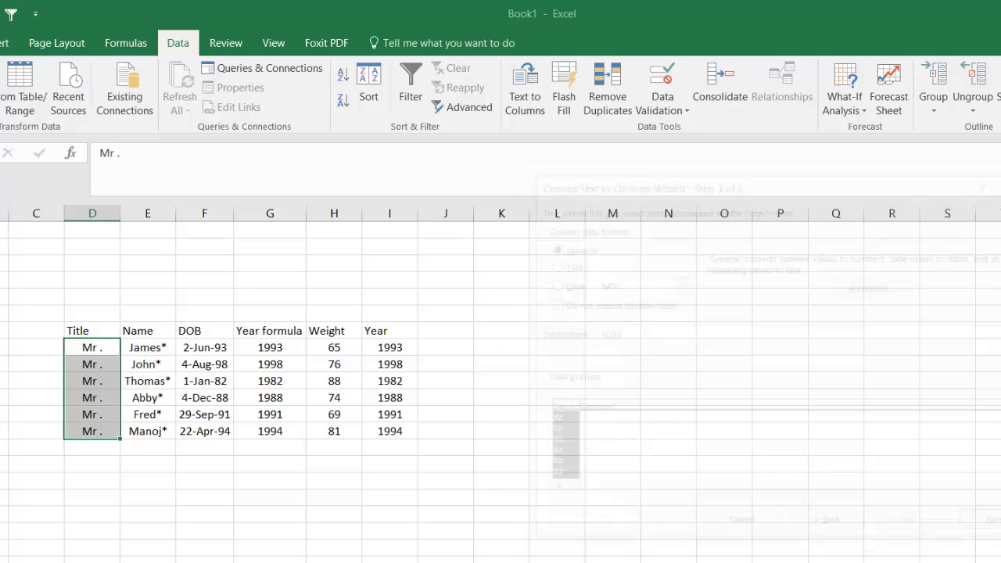
Accept overwriting the Name data and check the now-blank Name cells
left_click(532, 415)
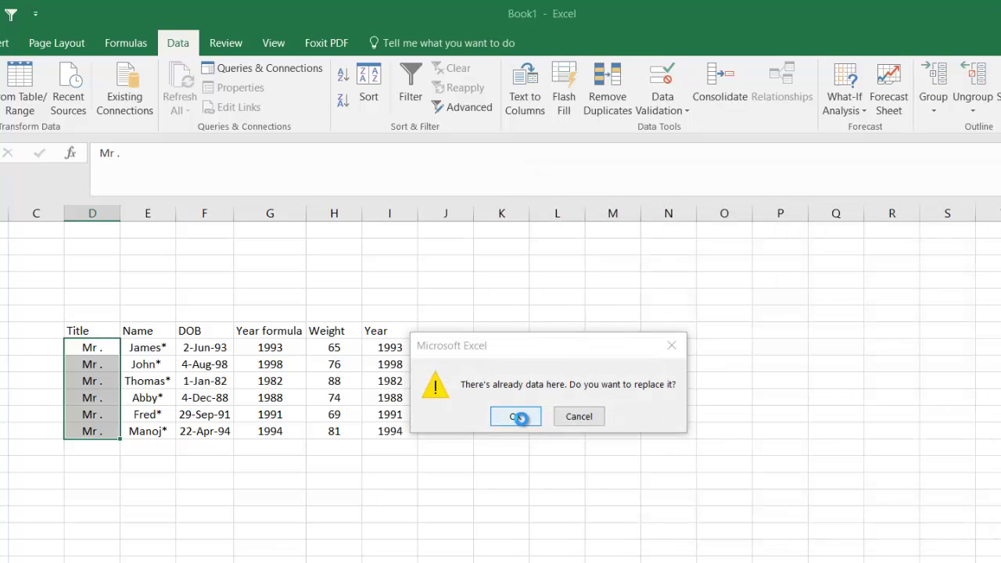
left_click(135, 364)
left_click(101, 350)
left_click_drag(105, 376, 104, 437)
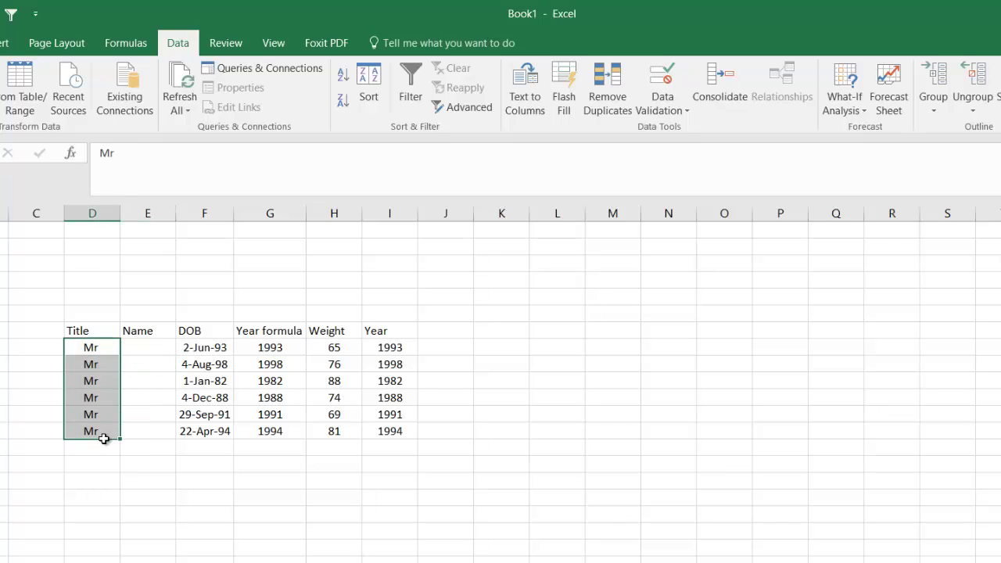
left_click(140, 386)
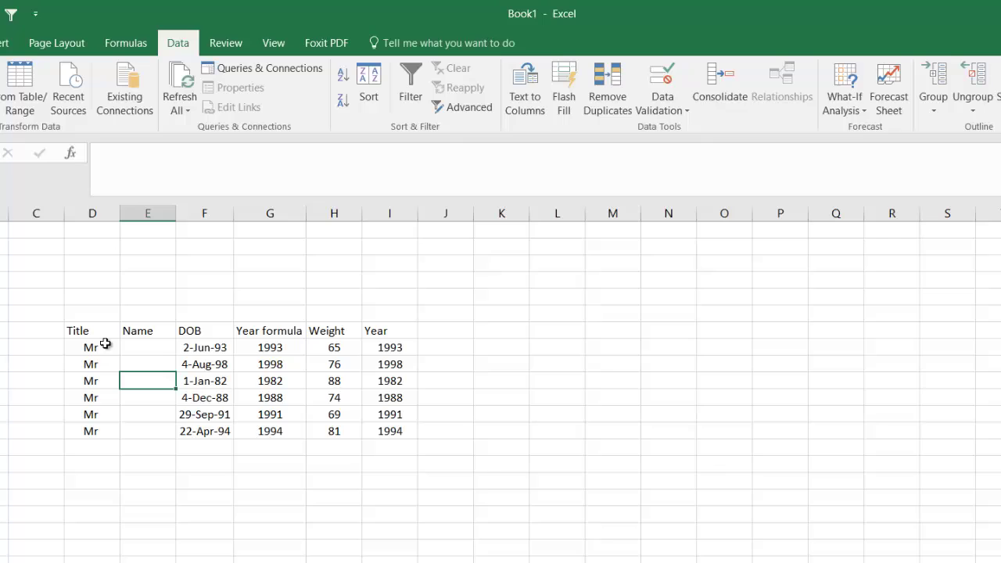
left_click_drag(104, 344, 105, 431)
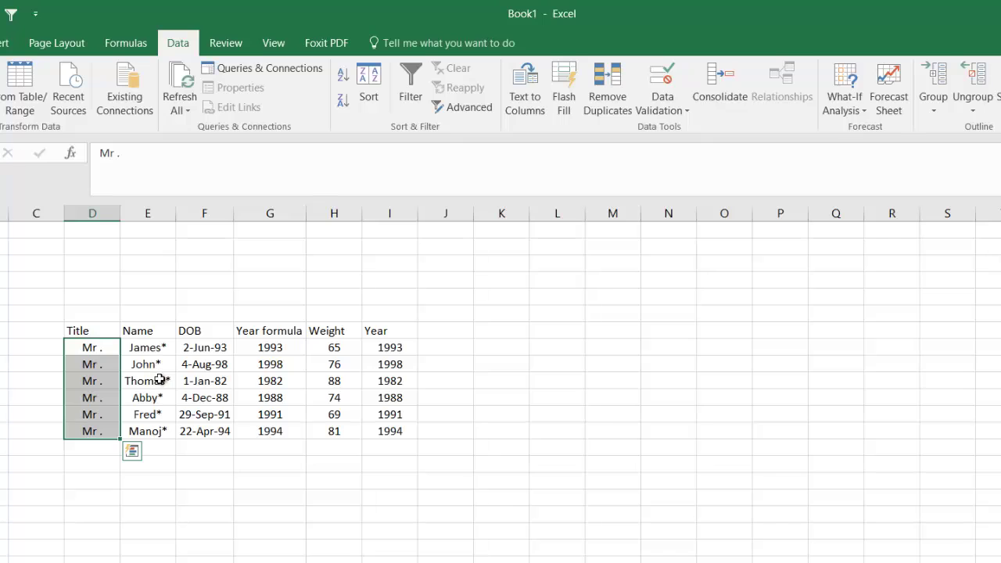
Undo the split and reselect the six 'Mr .' title cells
left_click(166, 541)
left_click(166, 542)
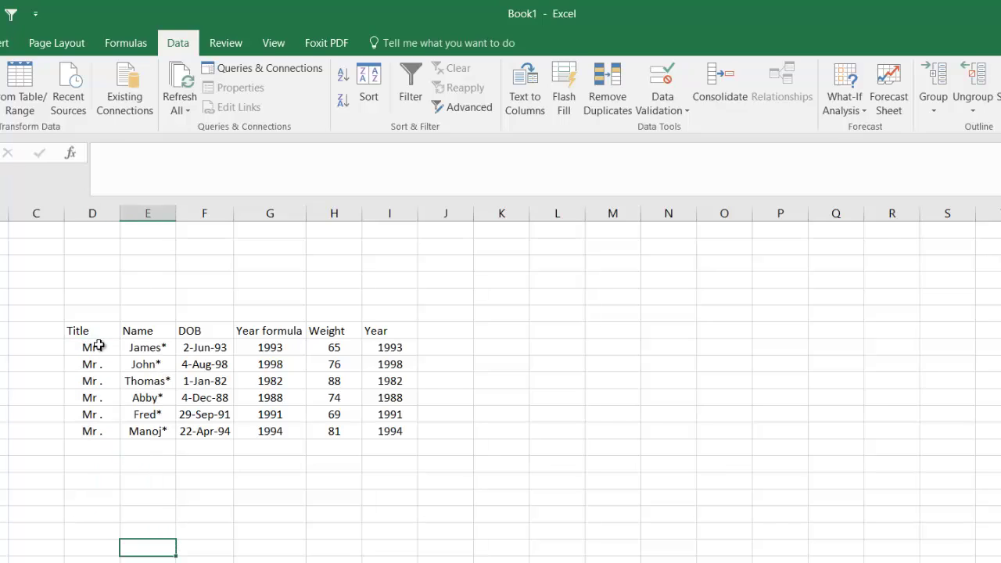
left_click_drag(98, 345, 102, 431)
left_click(167, 527)
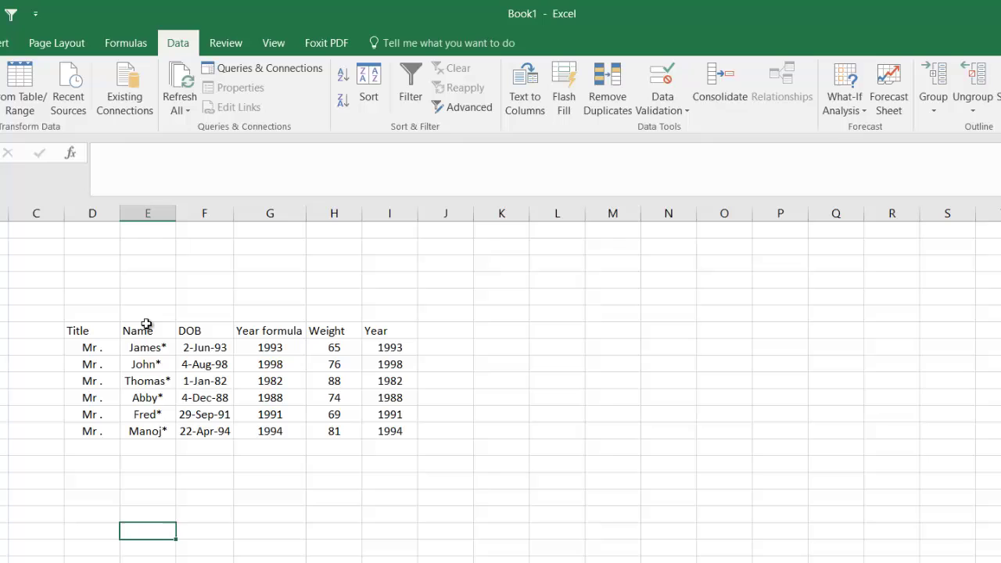
left_click_drag(97, 349, 99, 431)
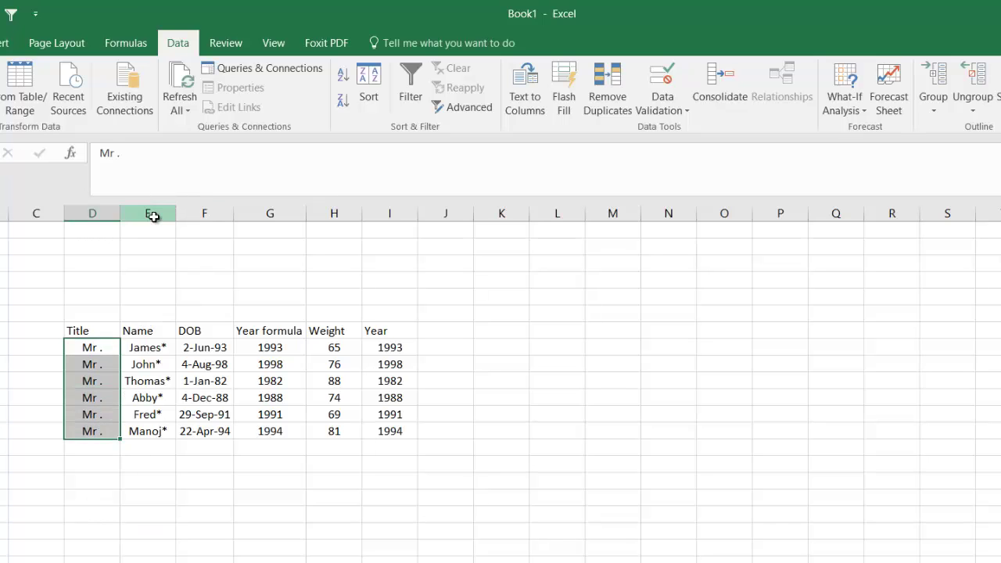
Insert a blank column before the Name column
left_click(149, 214)
right_click(147, 261)
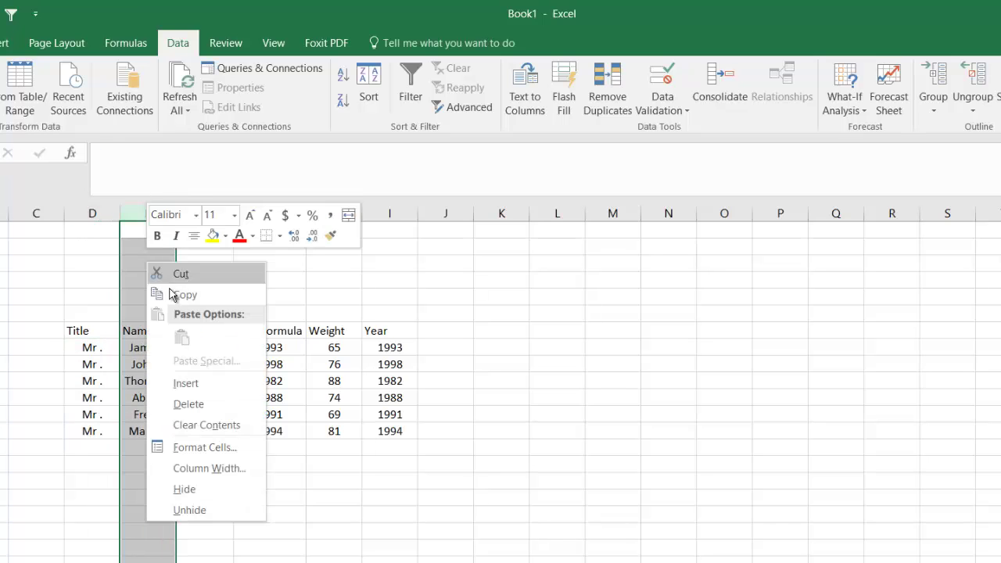
left_click(209, 391)
left_click_drag(152, 336, 161, 414)
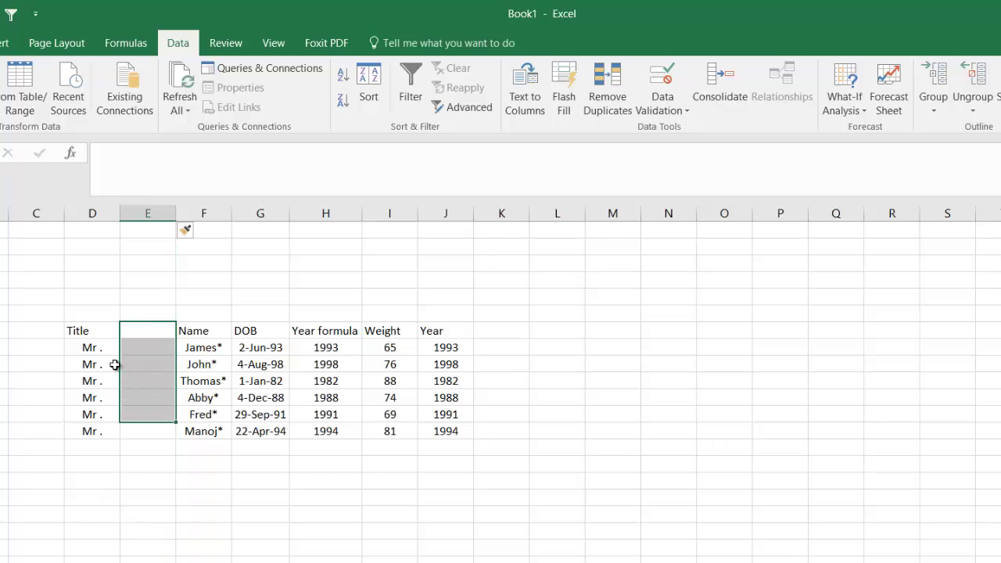
left_click(93, 349)
left_click_drag(190, 352, 181, 419)
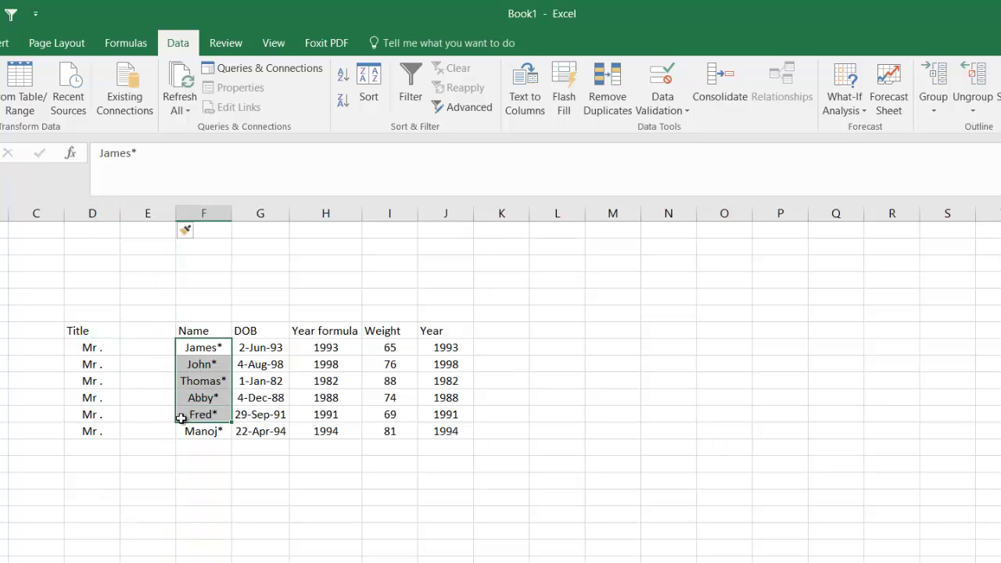
Re-run the '.' delimited split on the six 'Mr .' title cells
left_click_drag(89, 346, 94, 433)
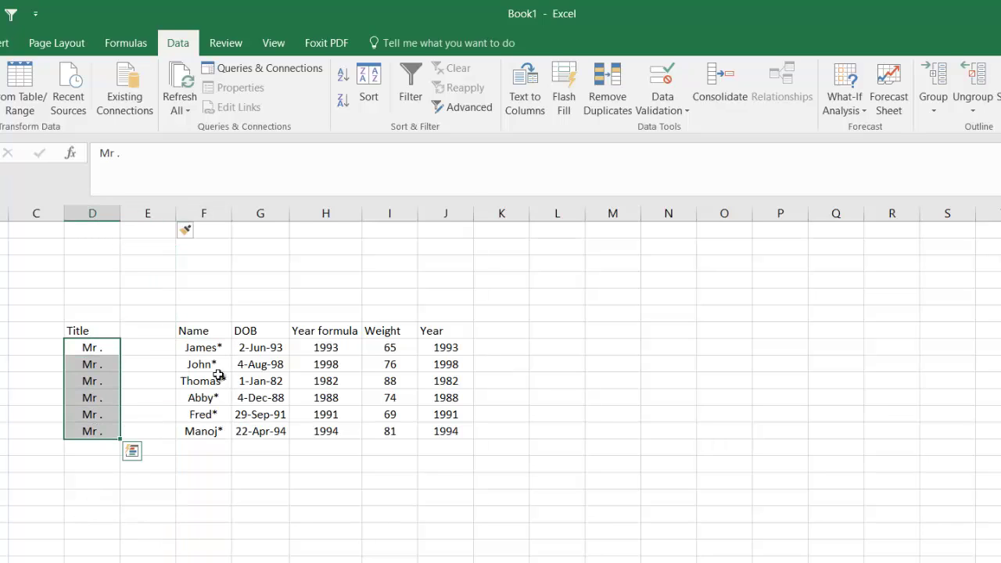
left_click(529, 105)
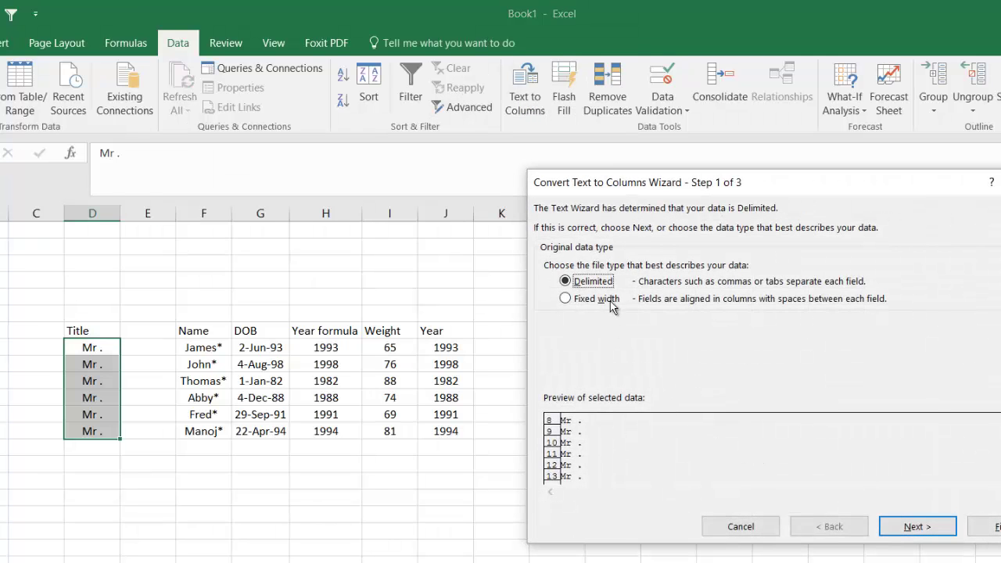
left_click(900, 528)
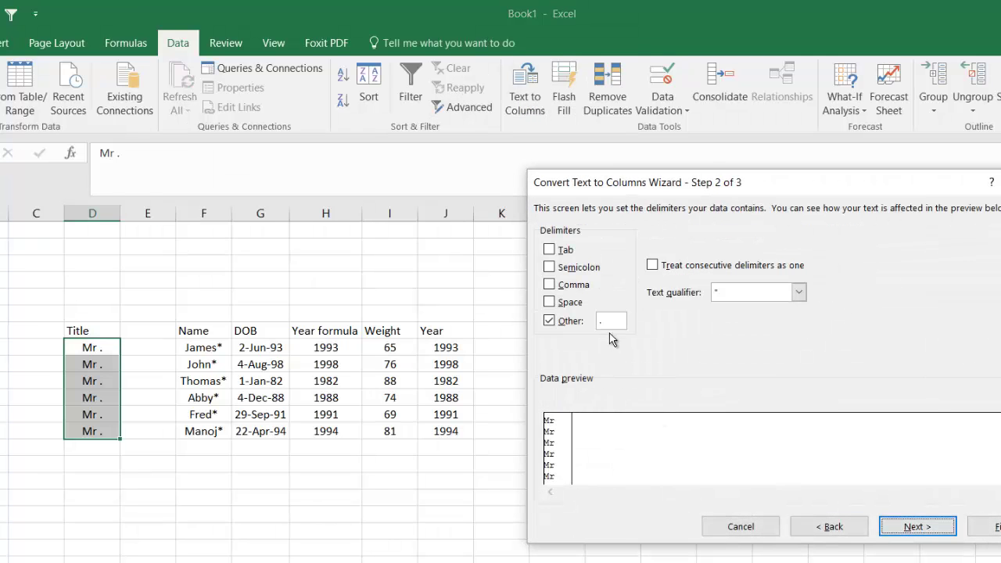
left_click(911, 526)
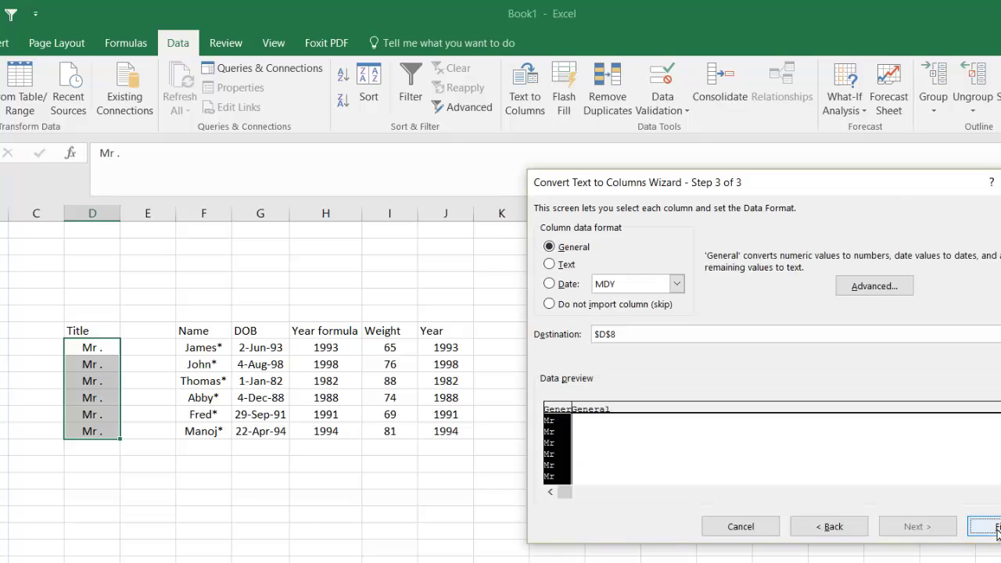
left_click(992, 529)
left_click(268, 548)
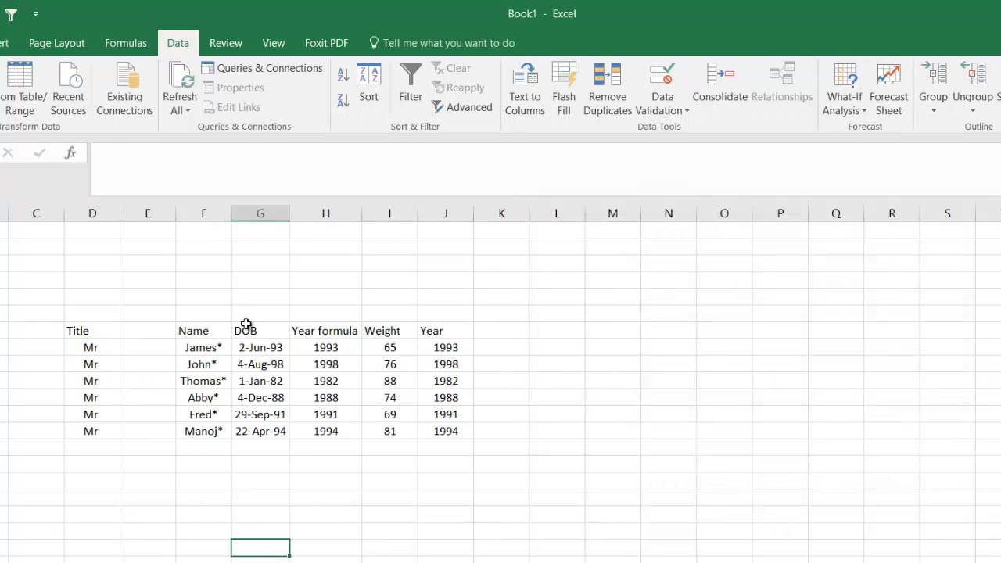
Delete the empty column E between Title and Name
left_click(143, 215)
right_click(136, 299)
left_click(173, 445)
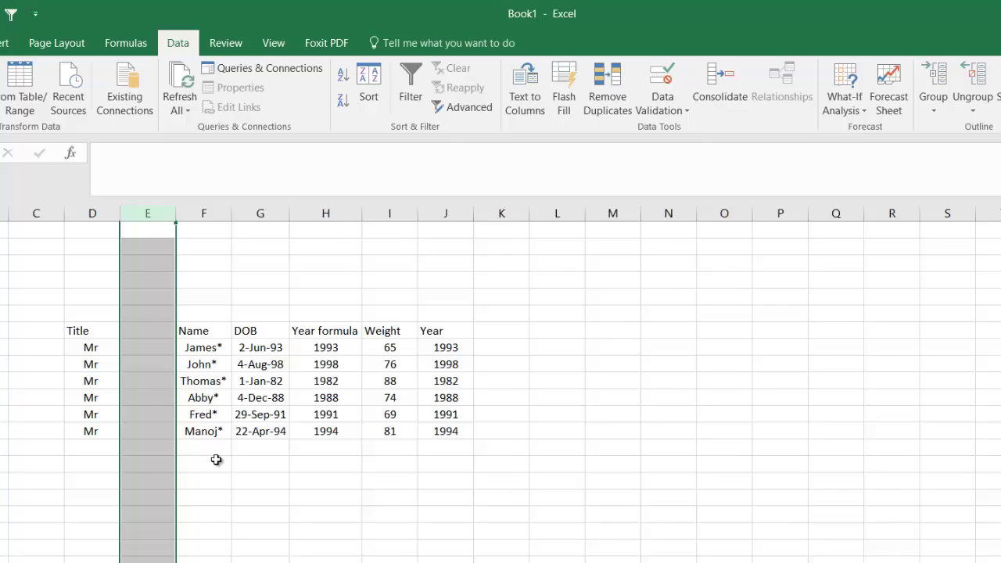
left_click(238, 531)
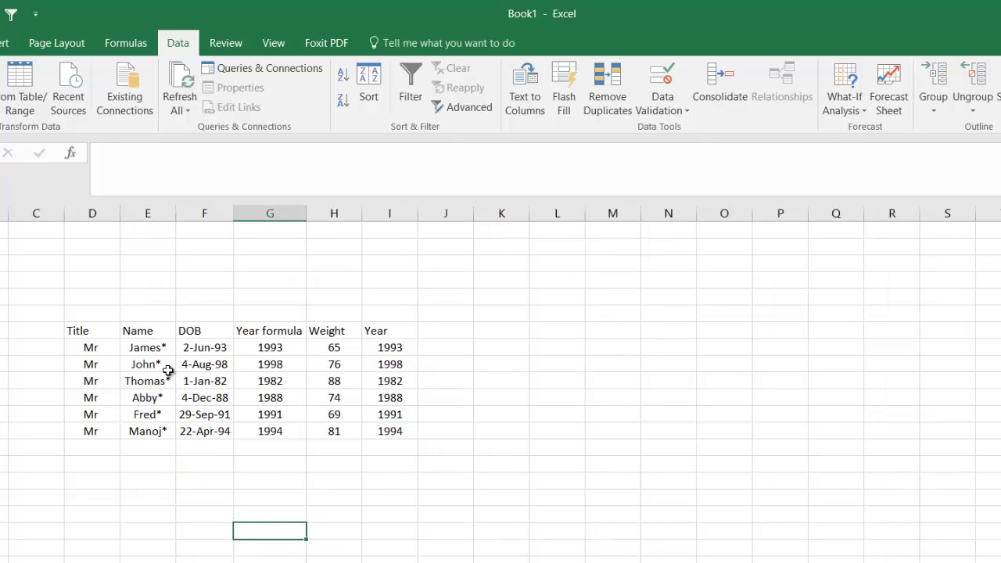
Insert a blank column before the DOB column, restoring DOB after an accidental deletion
left_click(207, 212)
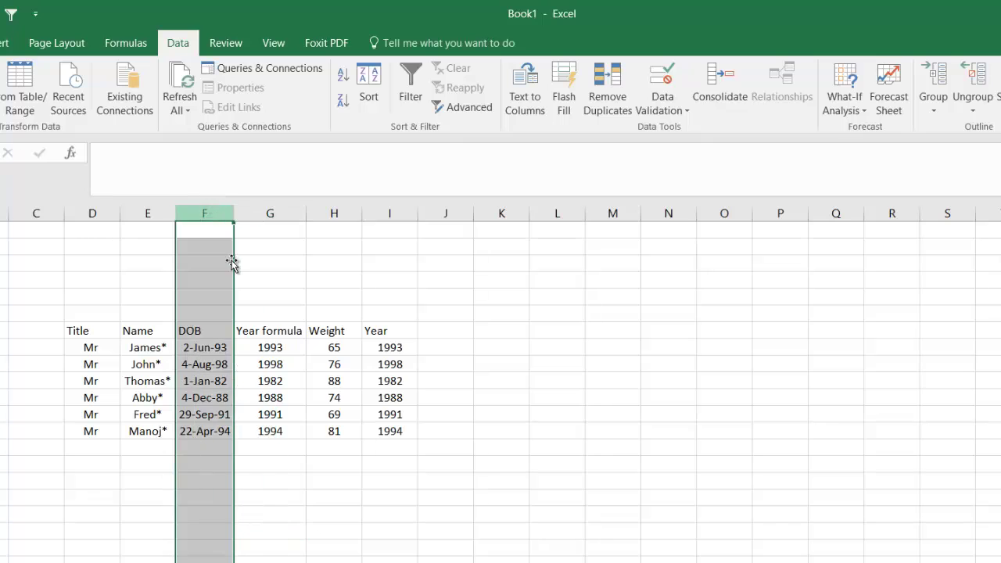
right_click(208, 279)
left_click(264, 420)
key("ctrl+z")
left_click(322, 526)
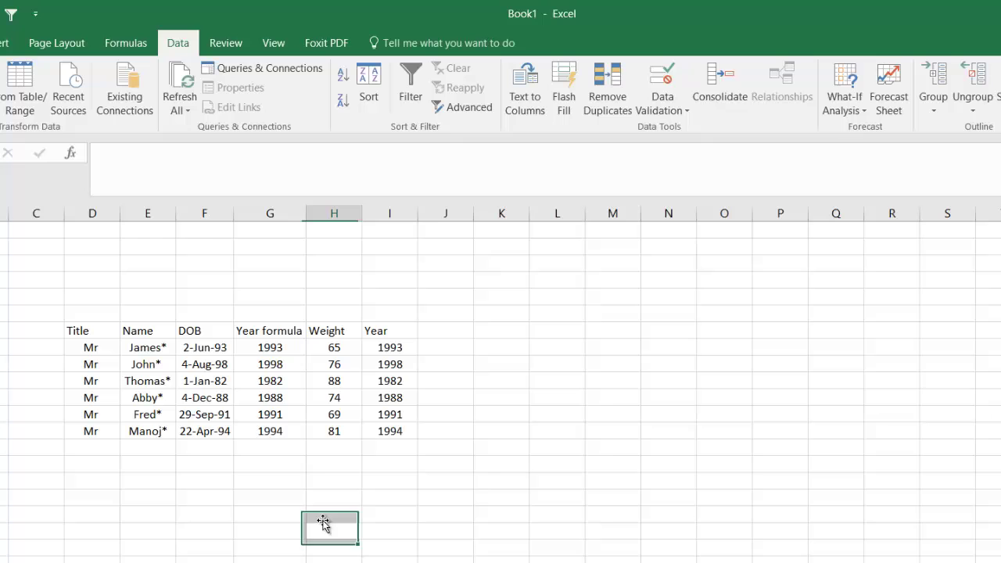
left_click(207, 213)
right_click(206, 267)
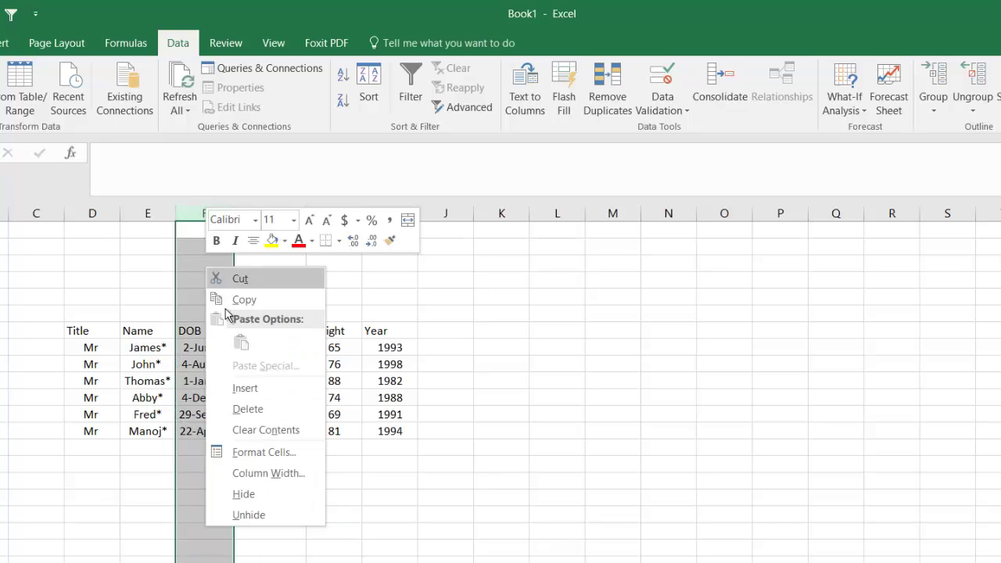
left_click(239, 388)
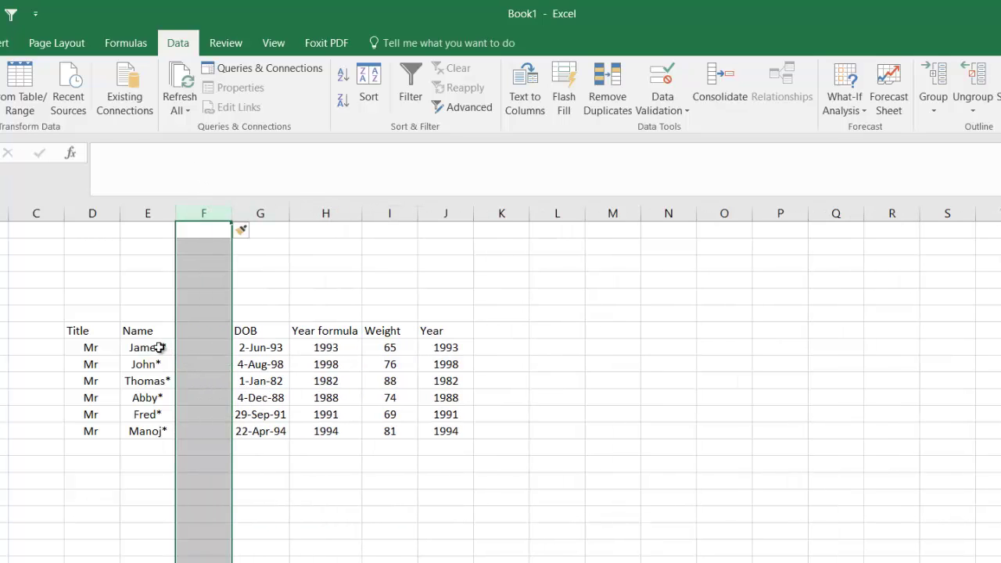
Split the six names on '*' as the Other delimiter to drop the trailing asterisks
left_click_drag(161, 347, 162, 440)
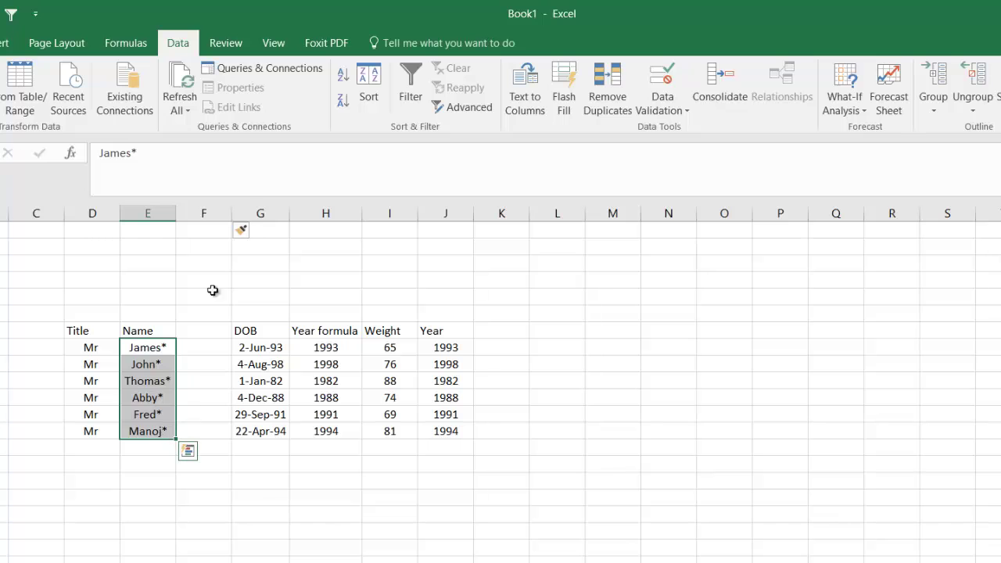
left_click(521, 103)
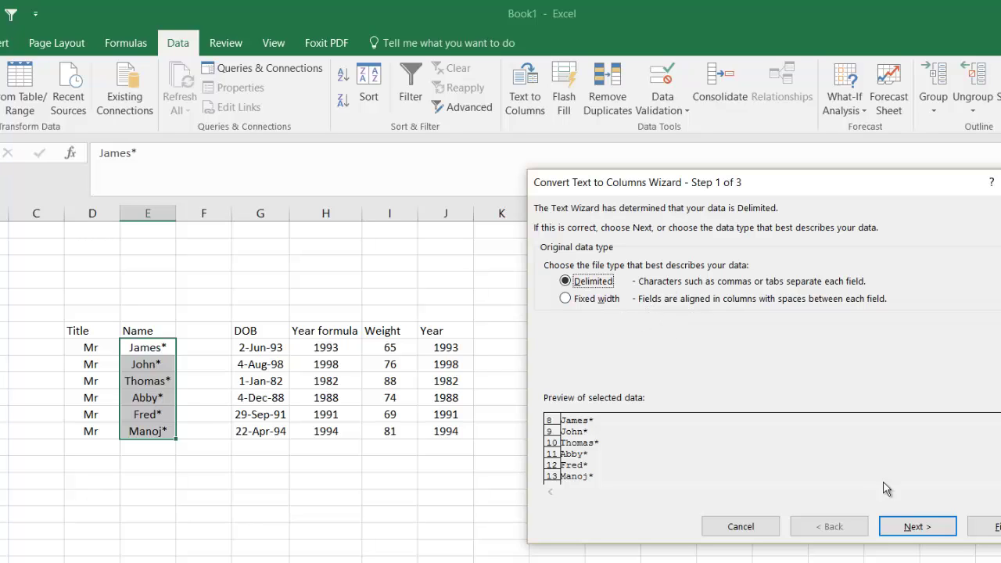
left_click(908, 526)
left_click(613, 325)
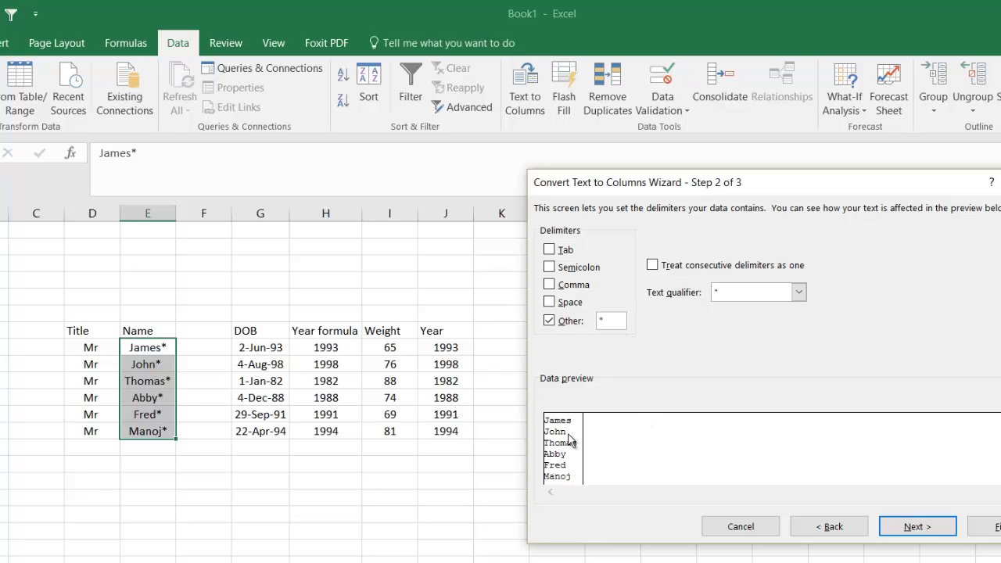
left_click(909, 527)
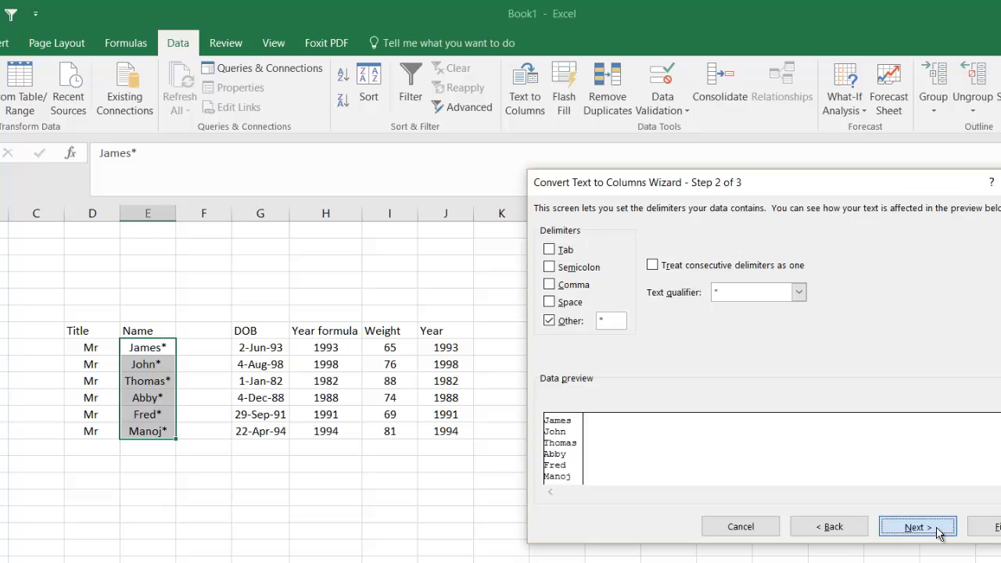
left_click(991, 527)
left_click(145, 380)
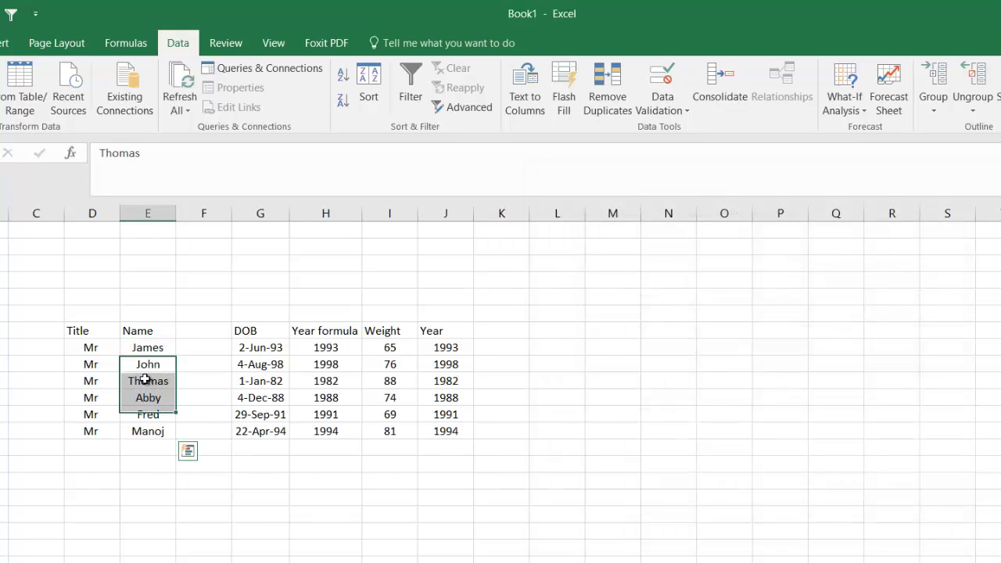
Reopen Text to Columns on the cleaned names and cancel it without changes
left_click_drag(141, 349, 148, 432)
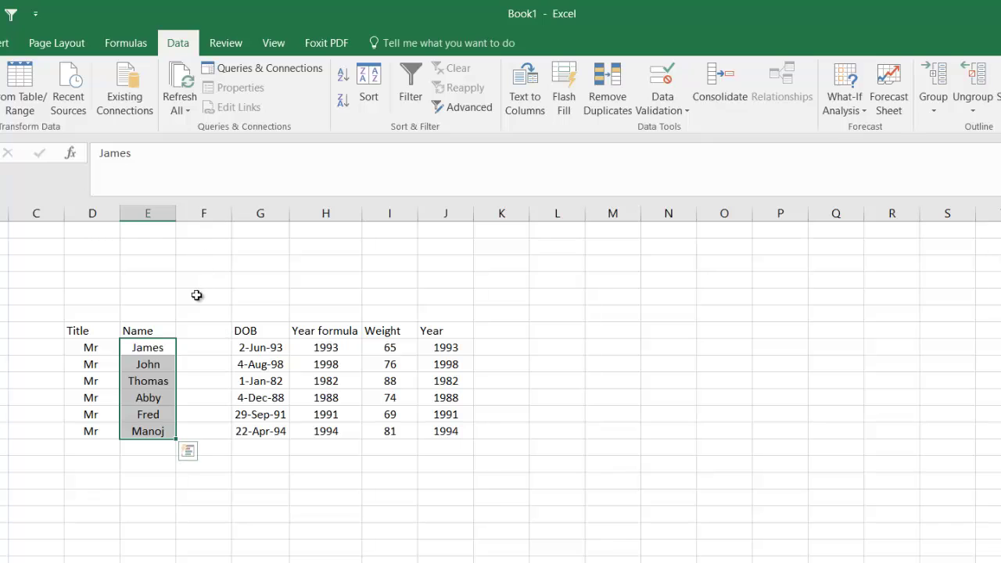
left_click(532, 99)
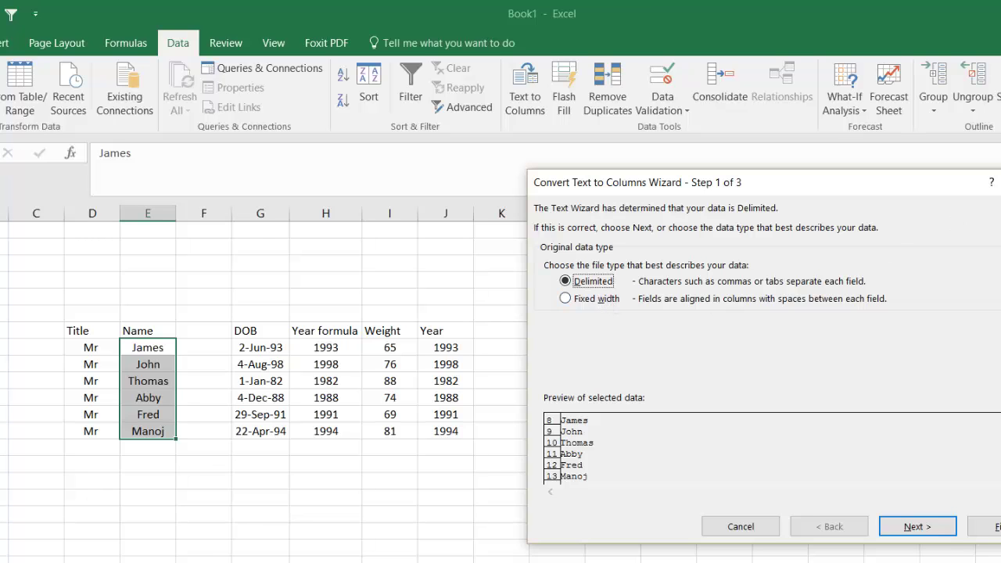
left_click(1000, 181)
Delete the empty column F between Name and DOB
left_click(200, 242)
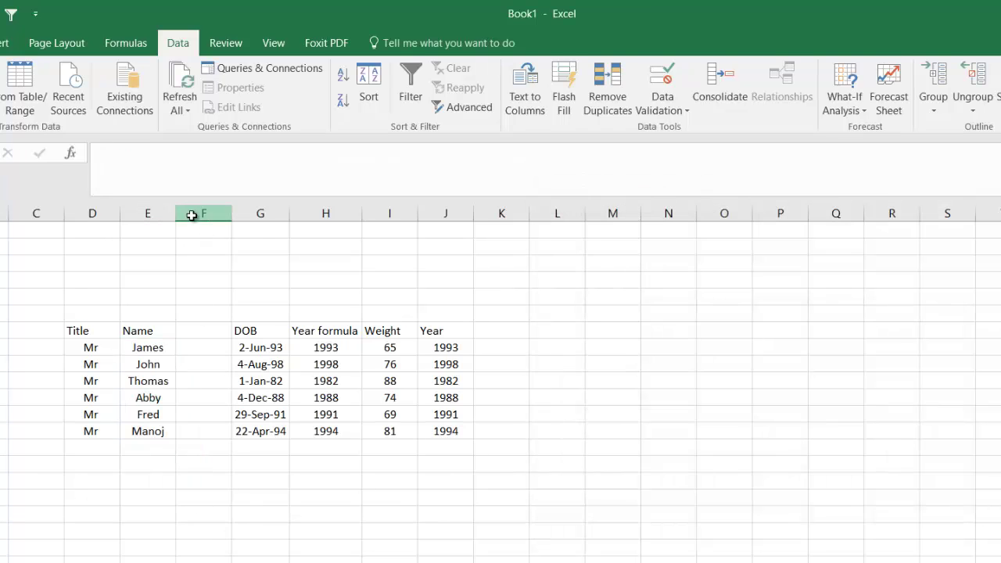
left_click(196, 213)
right_click(203, 304)
left_click(348, 461)
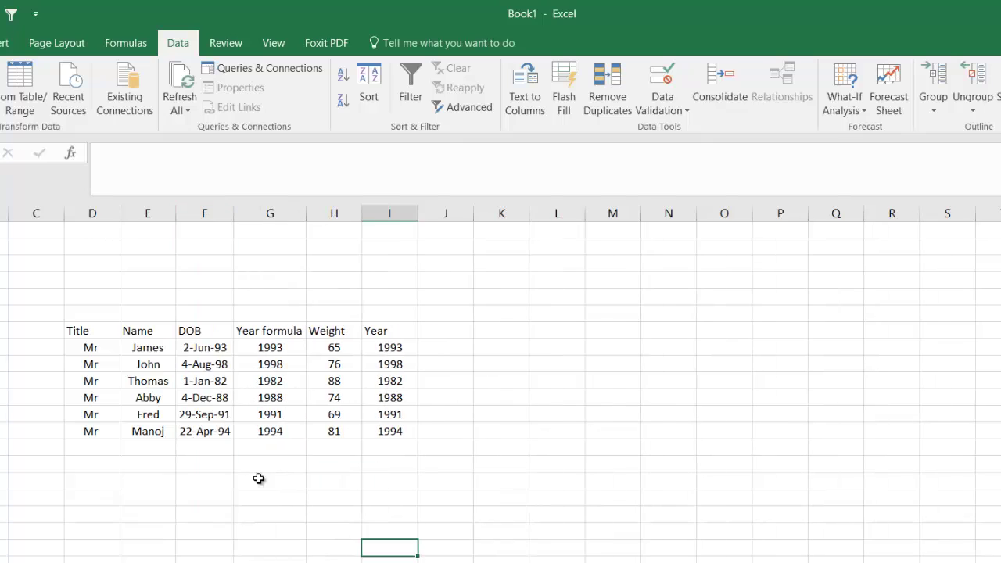
Append surname initials F, V and T to the first three names
left_click(162, 348)
double_click(165, 348)
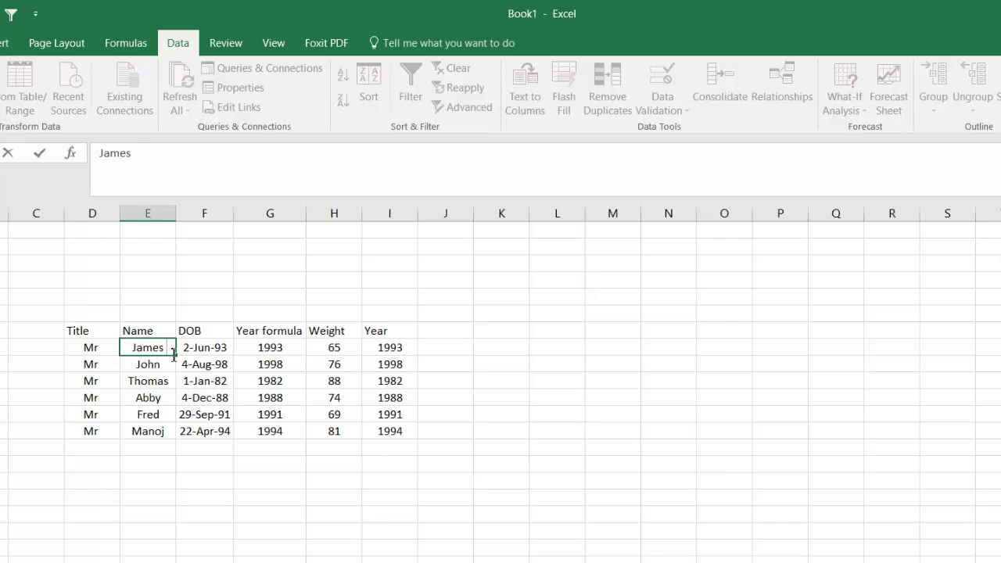
type("F")
double_click(176, 365)
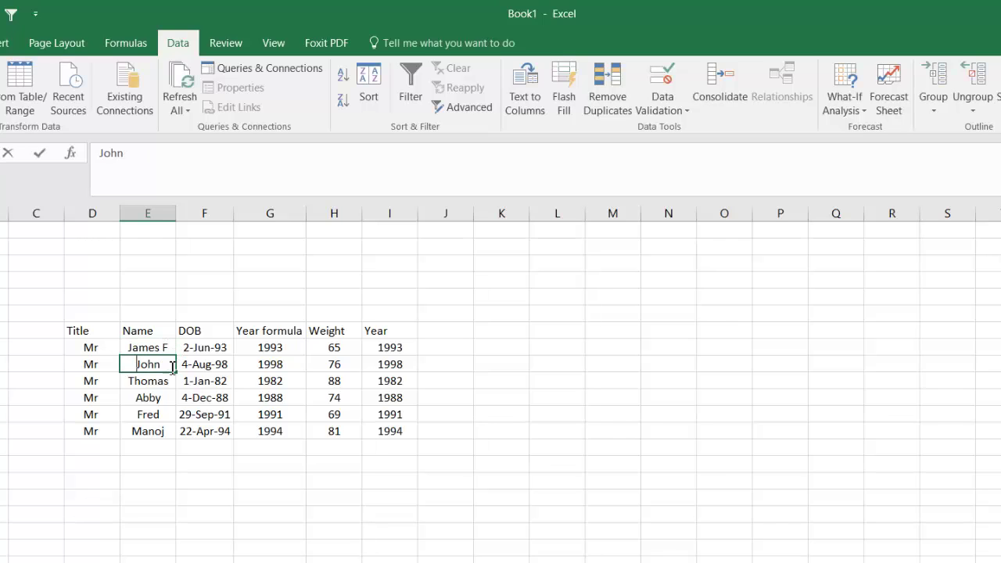
type("V")
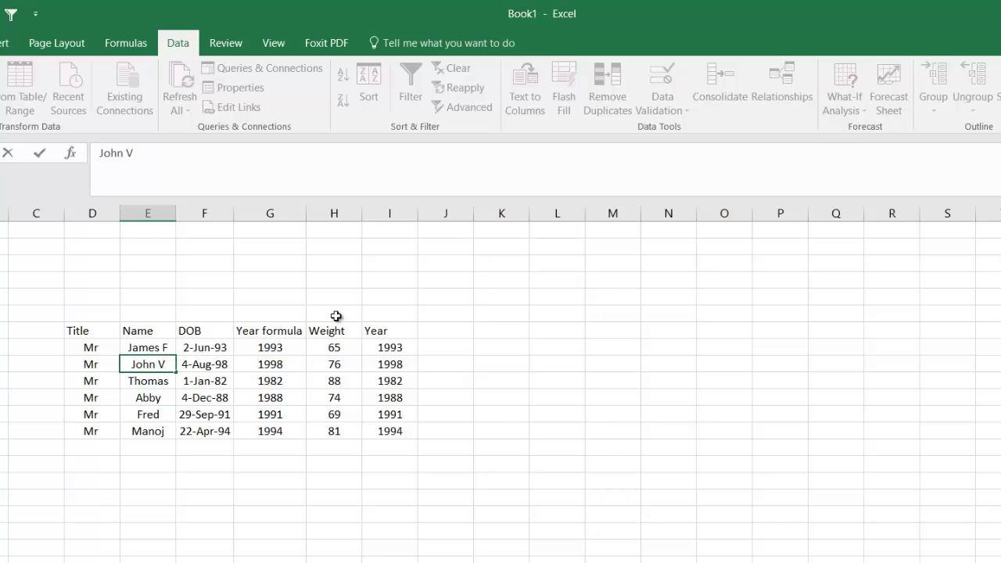
double_click(168, 384)
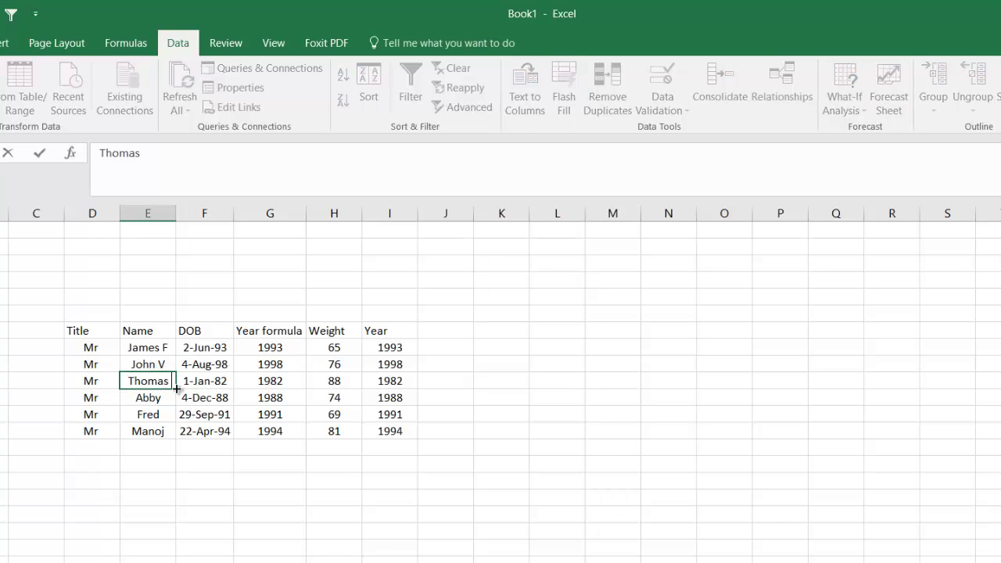
type("T")
Append surname initials H, G and K to the remaining three names
double_click(167, 399)
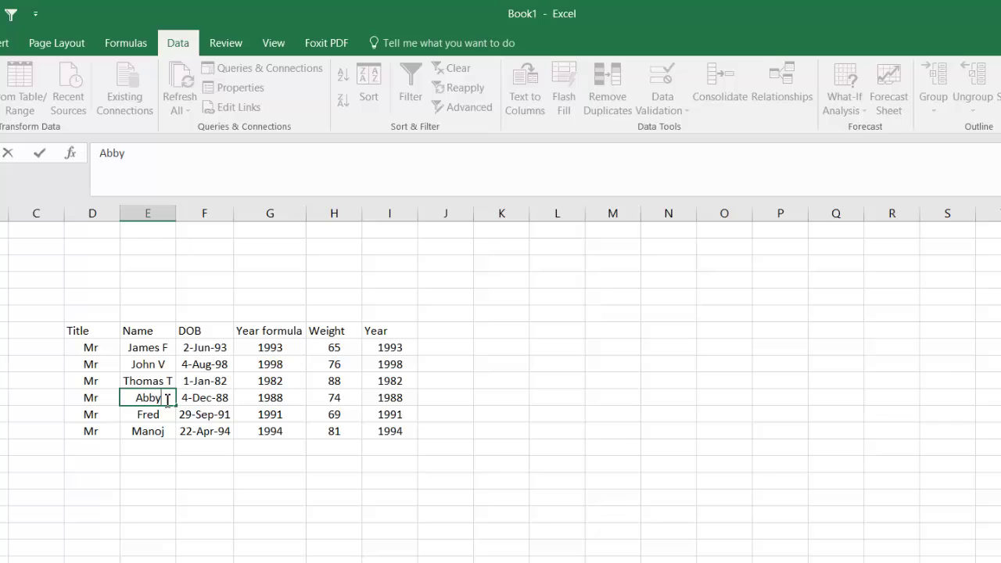
type("H")
double_click(167, 415)
type("G")
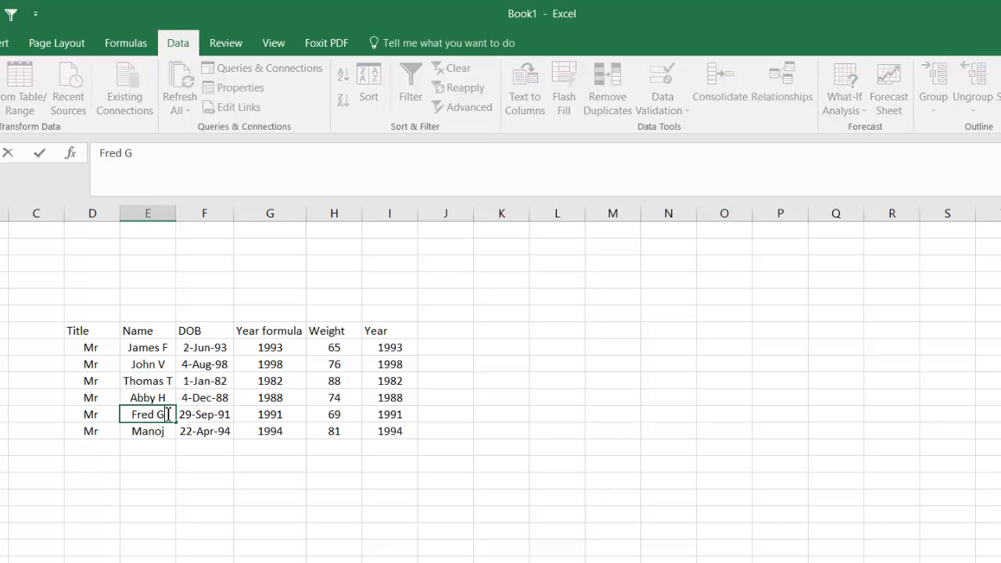
left_click(171, 432)
double_click(172, 432)
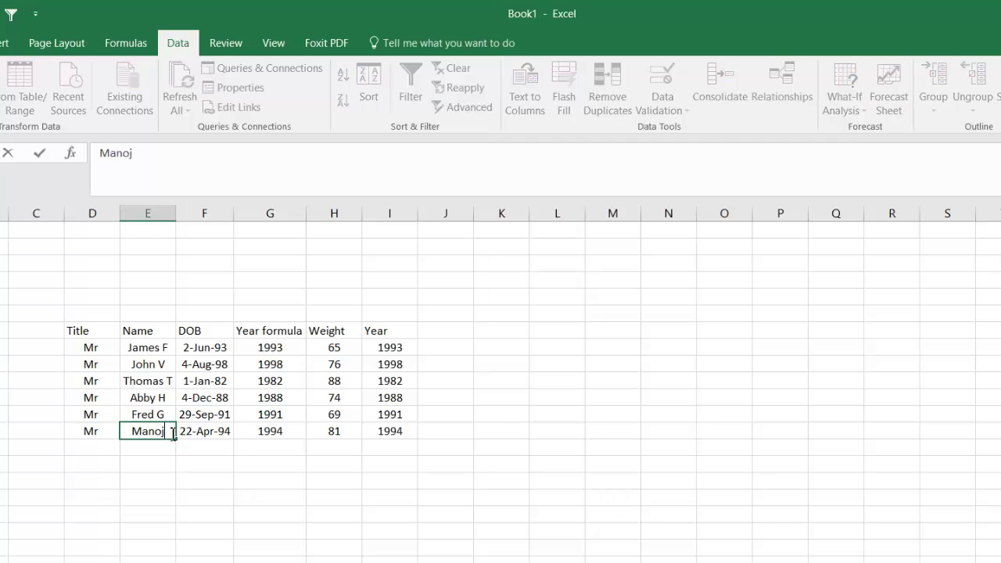
type("K")
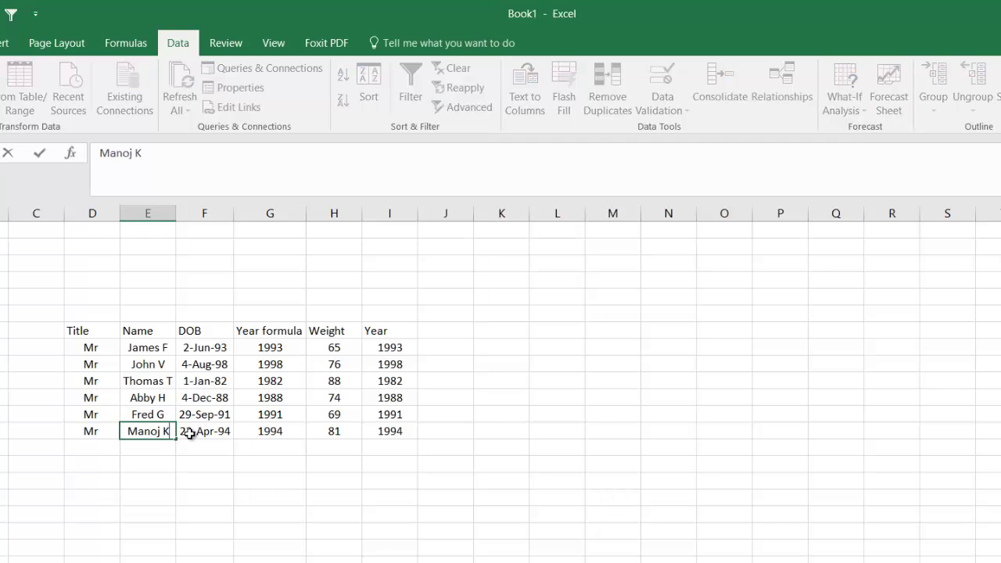
left_click(213, 530)
Split the six names with a fixed-width break after the first name, replacing the DOB data
left_click_drag(143, 347, 148, 435)
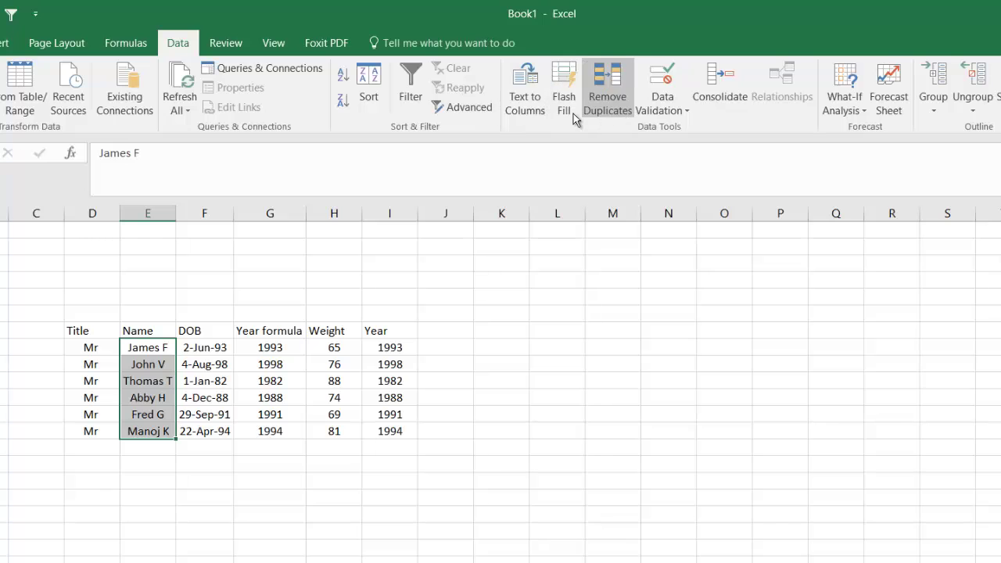
left_click(532, 102)
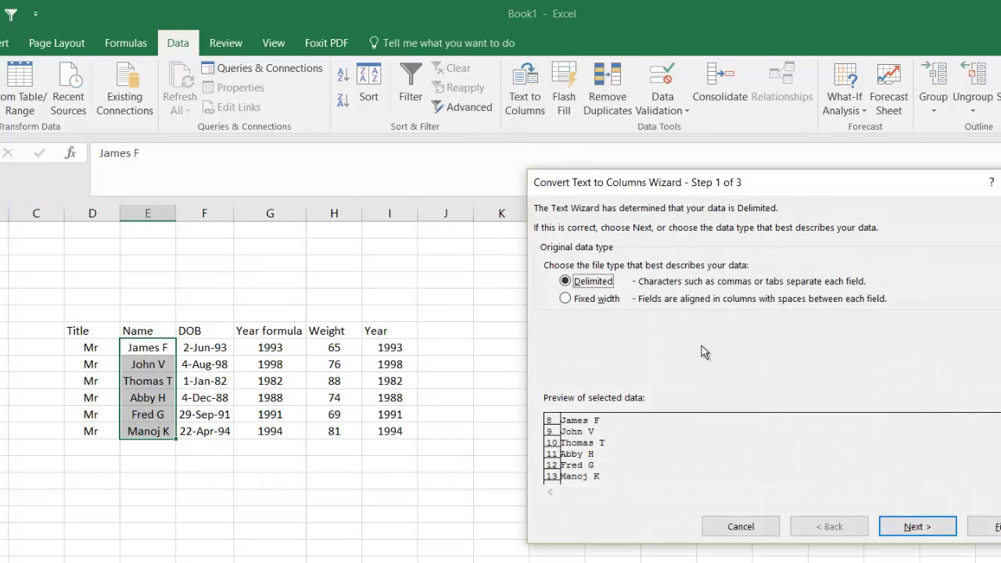
left_click(566, 298)
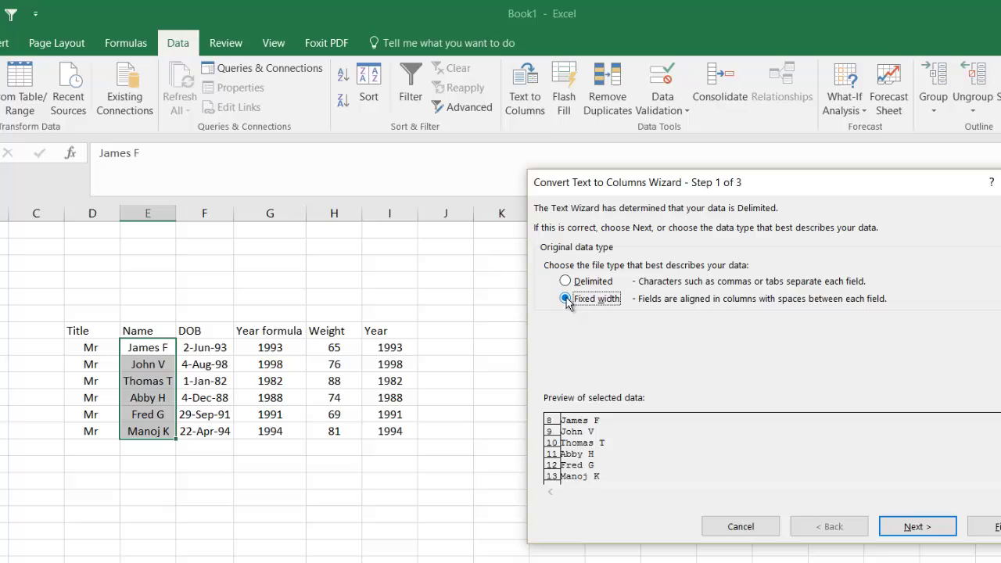
left_click(916, 529)
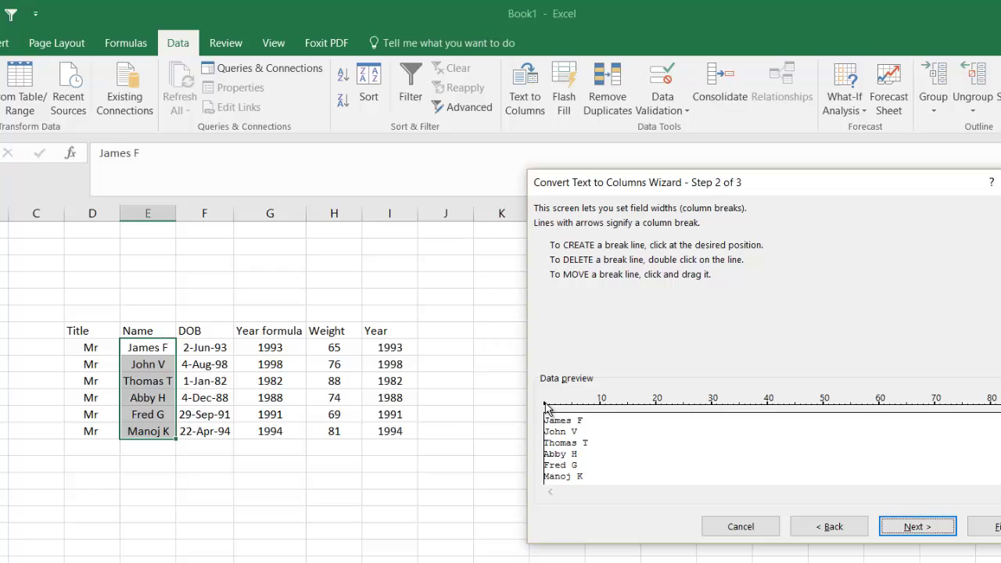
left_click_drag(546, 408, 569, 407)
left_click_drag(569, 412, 573, 407)
left_click(891, 524)
left_click(987, 526)
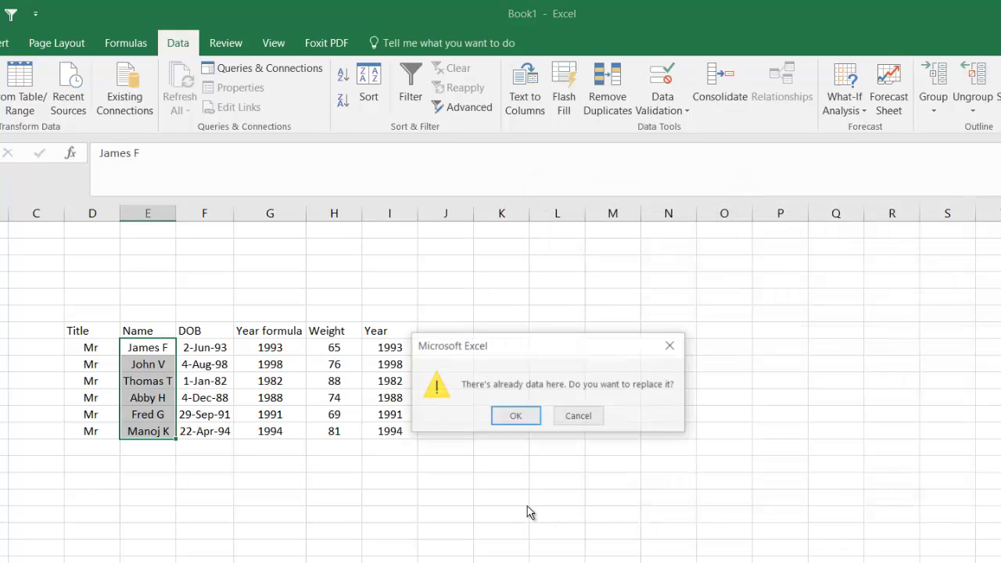
left_click(505, 416)
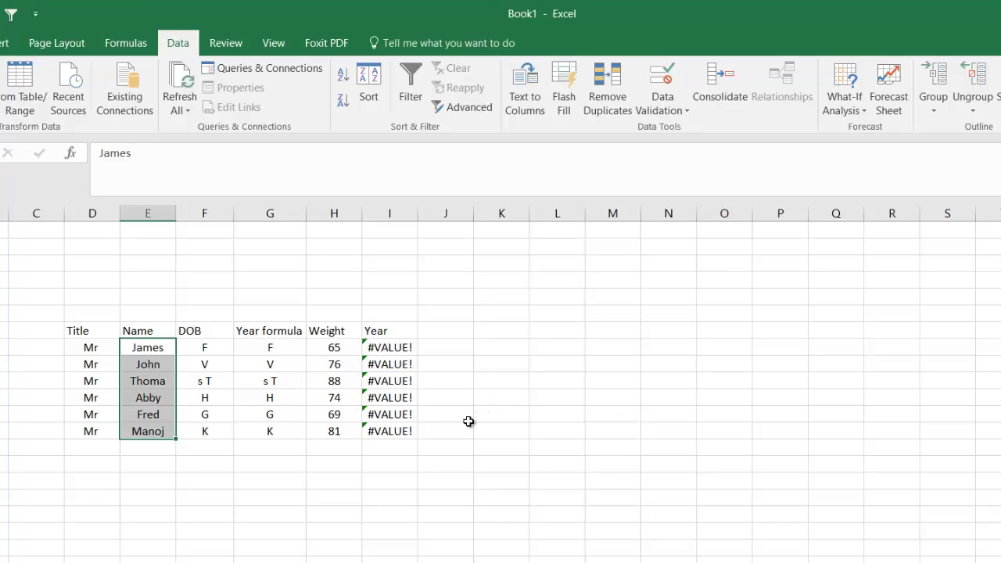
Undo the overwriting split and insert a blank column before DOB
key("ctrl+z")
left_click(286, 530)
left_click(204, 214)
right_click(225, 286)
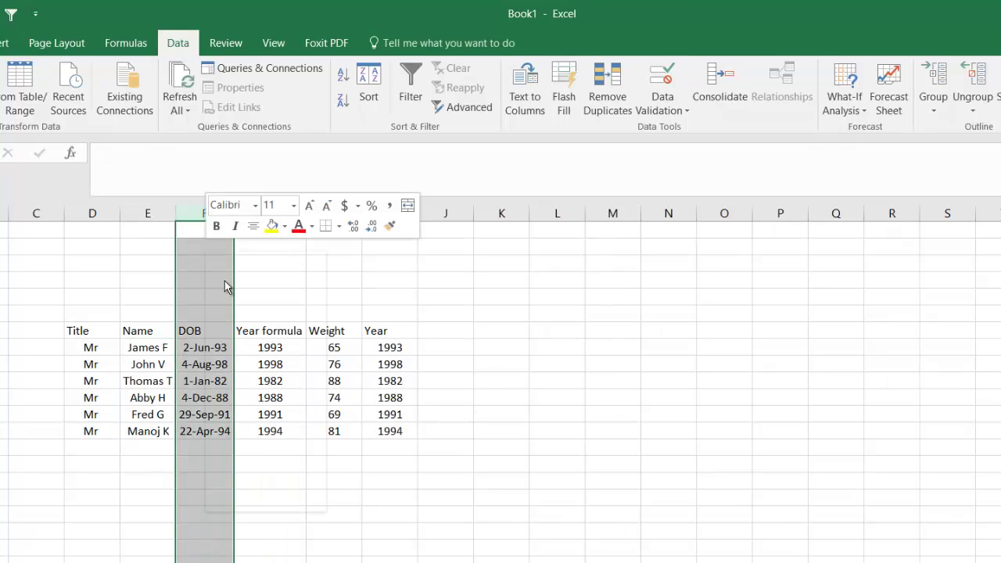
left_click(259, 380)
left_click(298, 554)
Split the names with fixed width, breaking after the first name so initials fill the new column
left_click(154, 347)
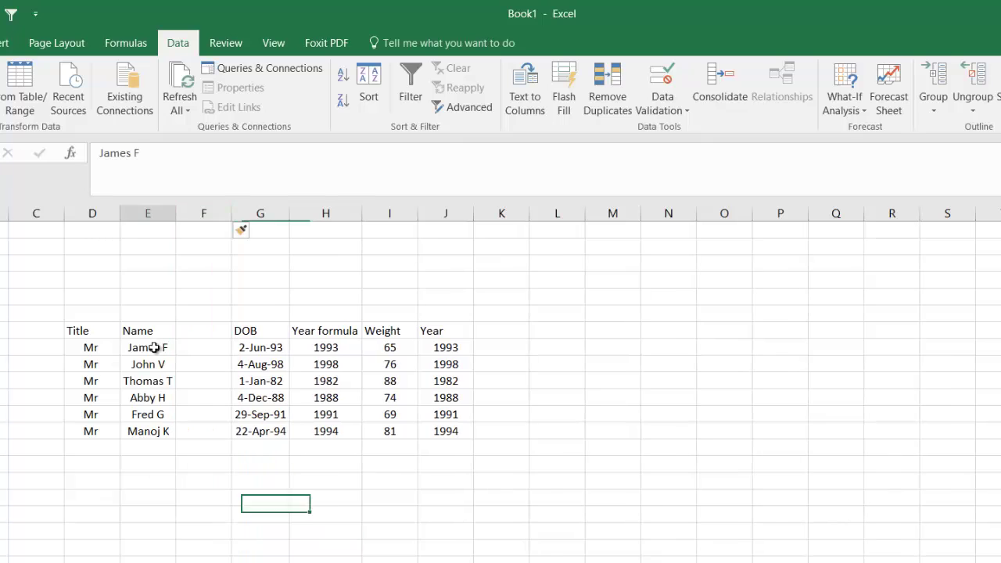
left_click_drag(154, 347, 161, 434)
left_click(529, 112)
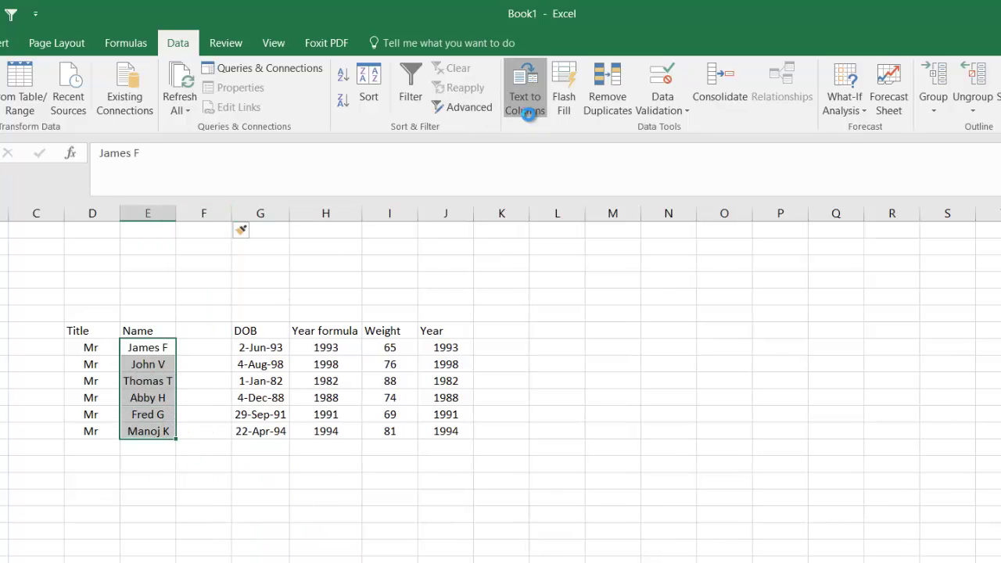
left_click(594, 299)
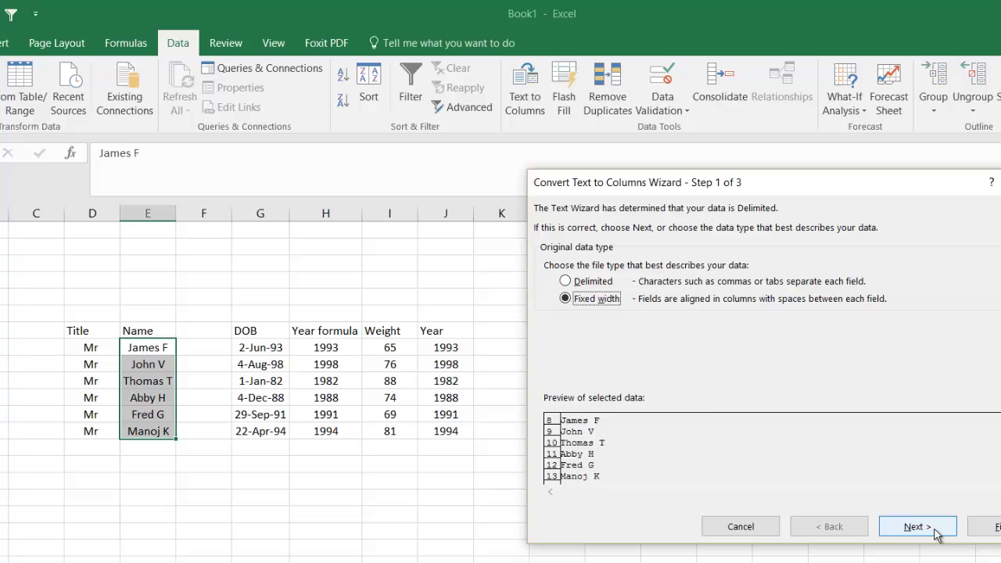
left_click(936, 533)
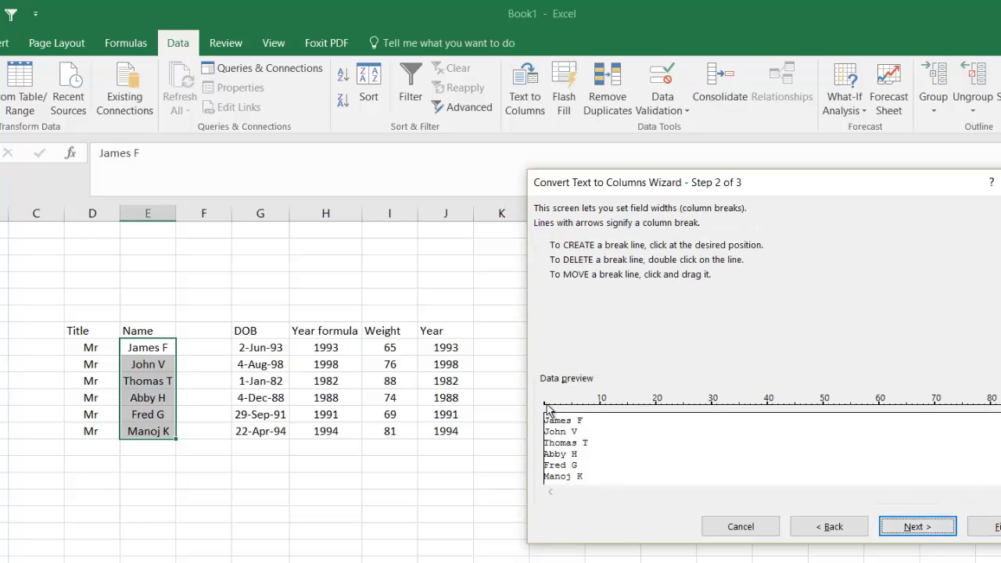
left_click_drag(547, 408, 572, 408)
left_click(915, 527)
left_click(987, 526)
left_click(275, 558)
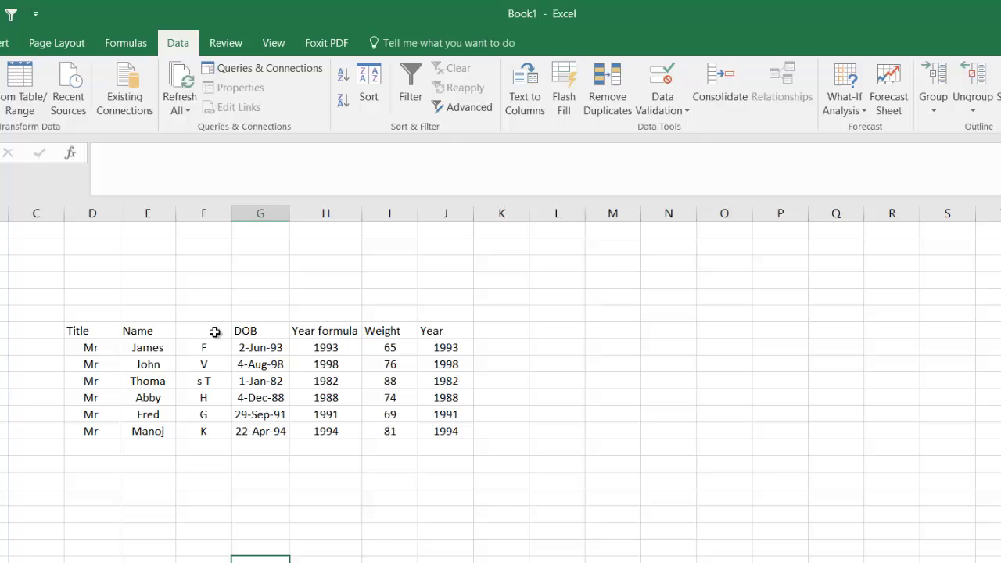
Insert another blank column to the right of the initials column
left_click_drag(206, 348, 209, 434)
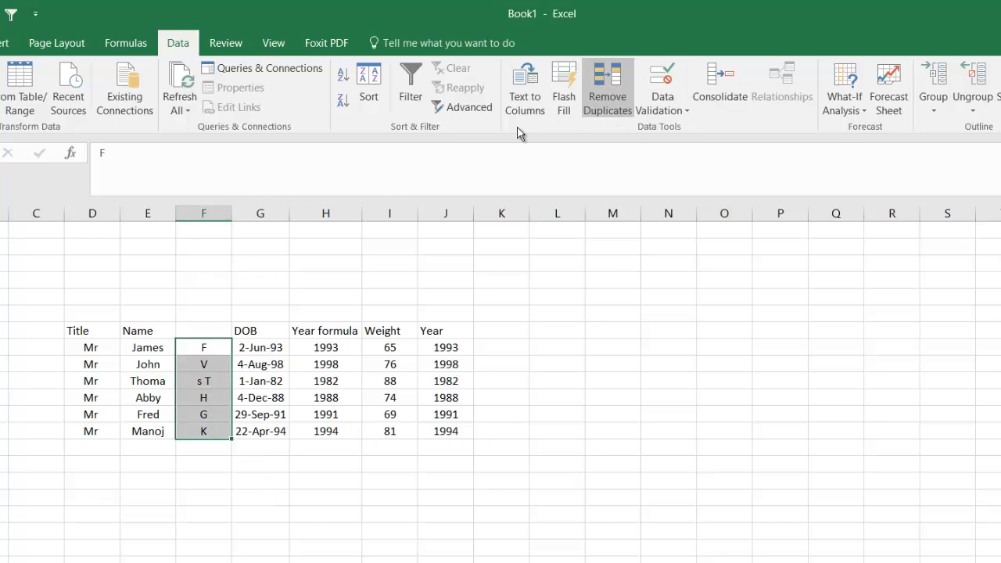
left_click(262, 217)
right_click(272, 266)
left_click(309, 380)
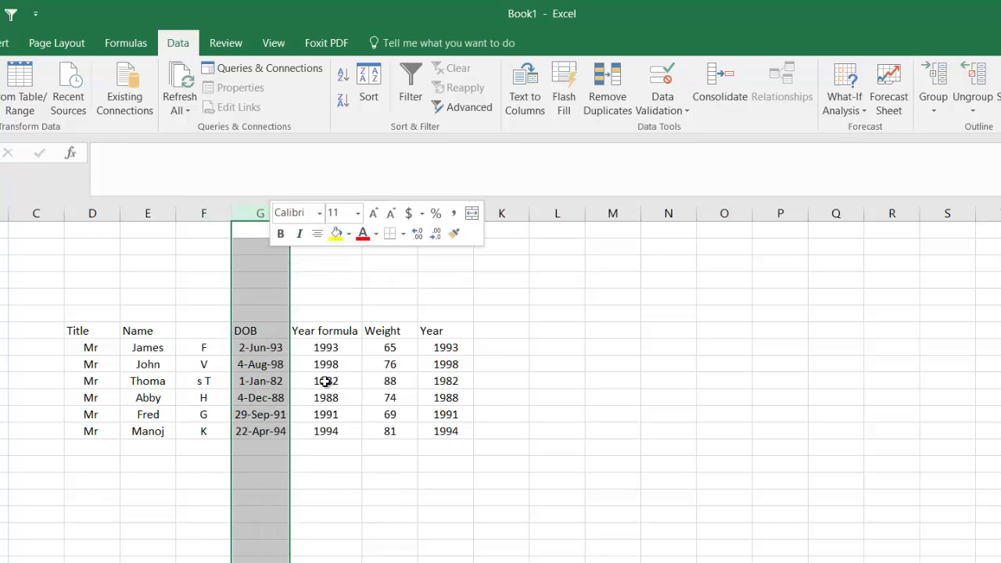
Split the initials with fixed width after the first character, moving the stray 'T' over
left_click_drag(205, 347, 205, 431)
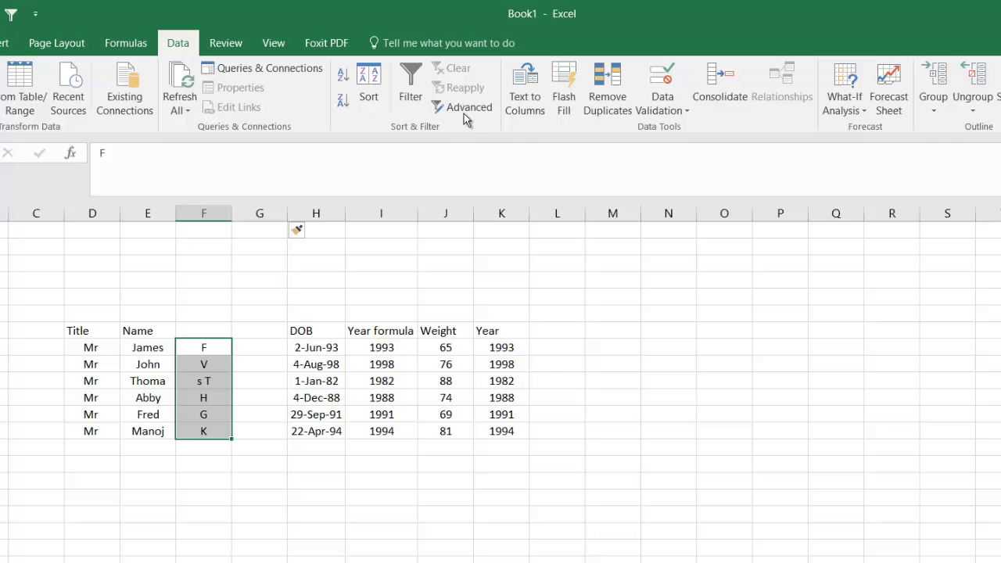
left_click(532, 110)
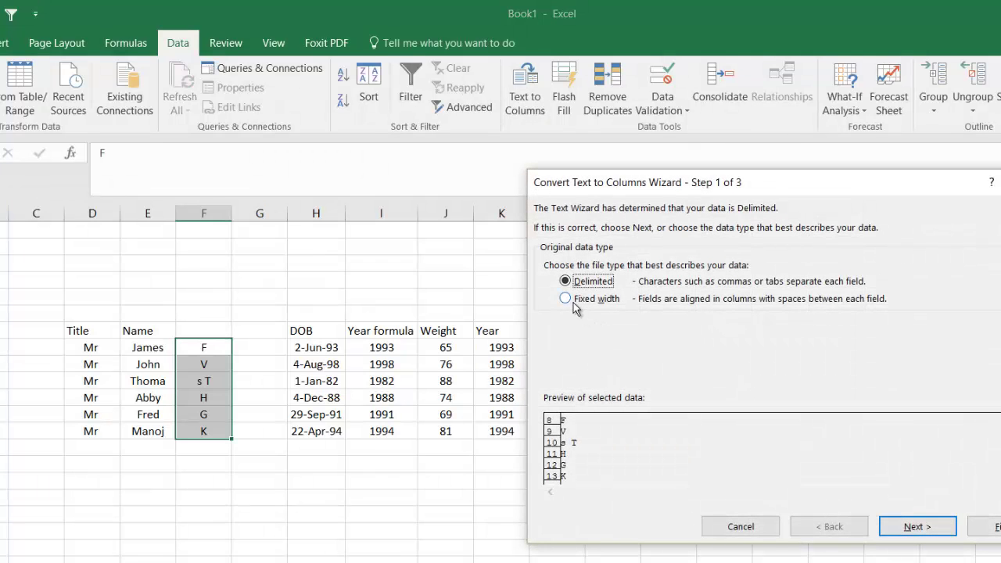
left_click(573, 302)
left_click(903, 526)
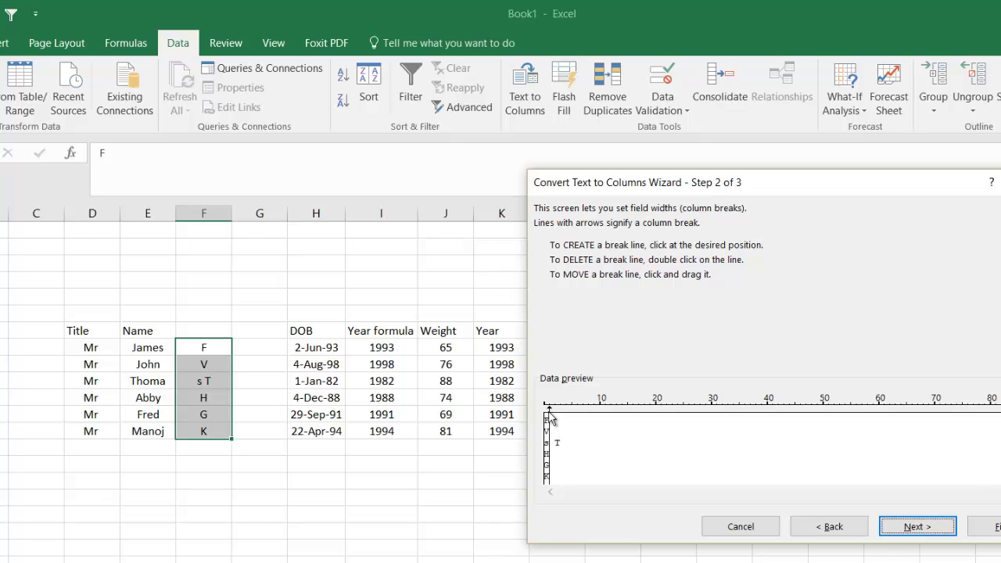
left_click_drag(550, 418, 563, 423)
left_click(914, 528)
left_click(984, 527)
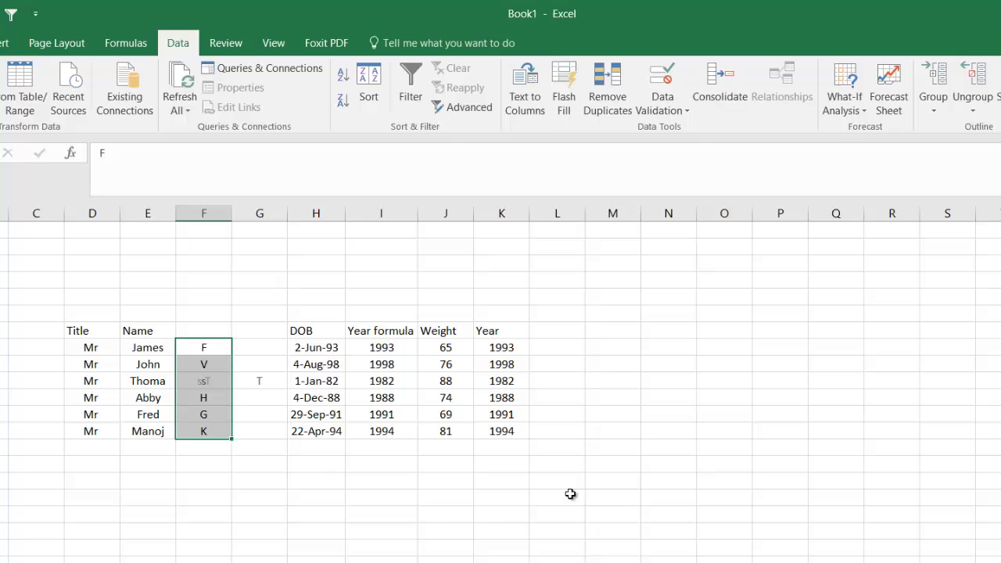
left_click(252, 397)
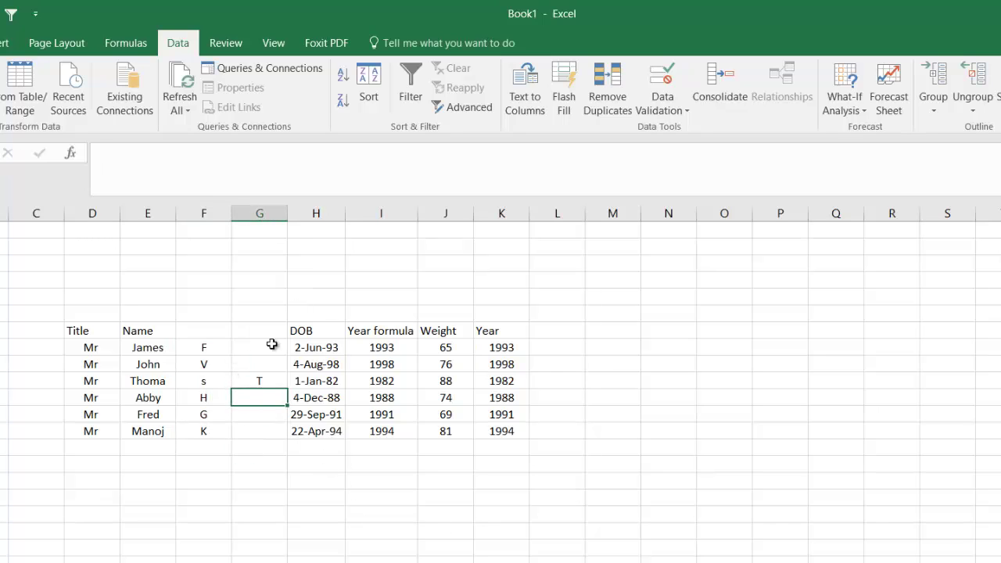
left_click_drag(194, 337, 253, 438)
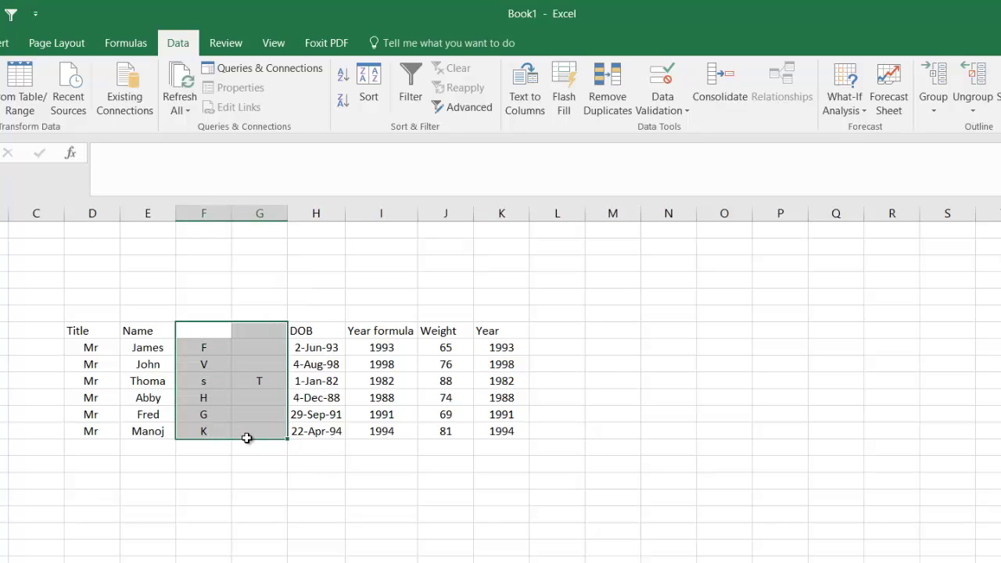
left_click(257, 530)
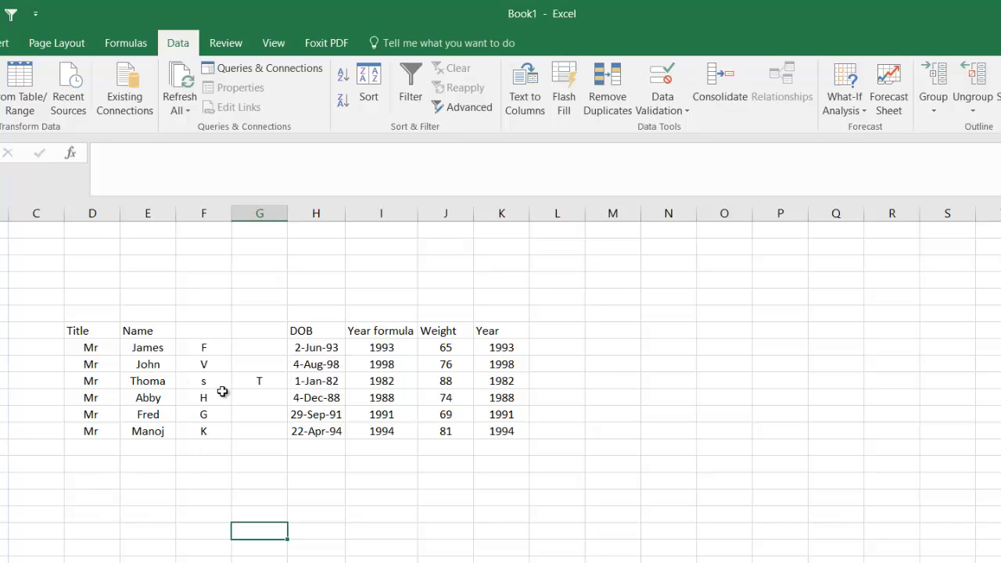
left_click_drag(83, 246, 170, 453)
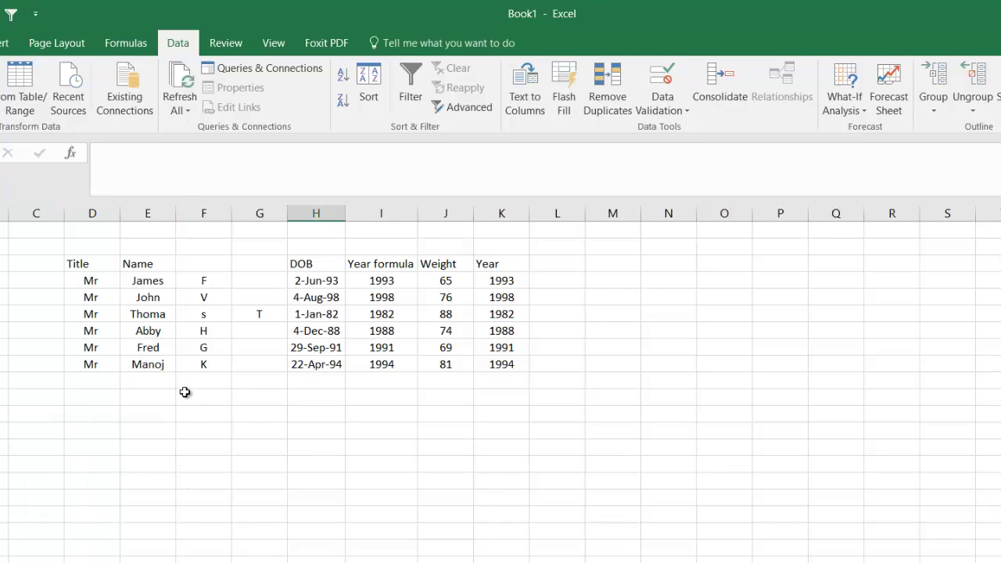
Append the first names to the titles: Mr James, Mr John, Mr Thomas
left_click(108, 281)
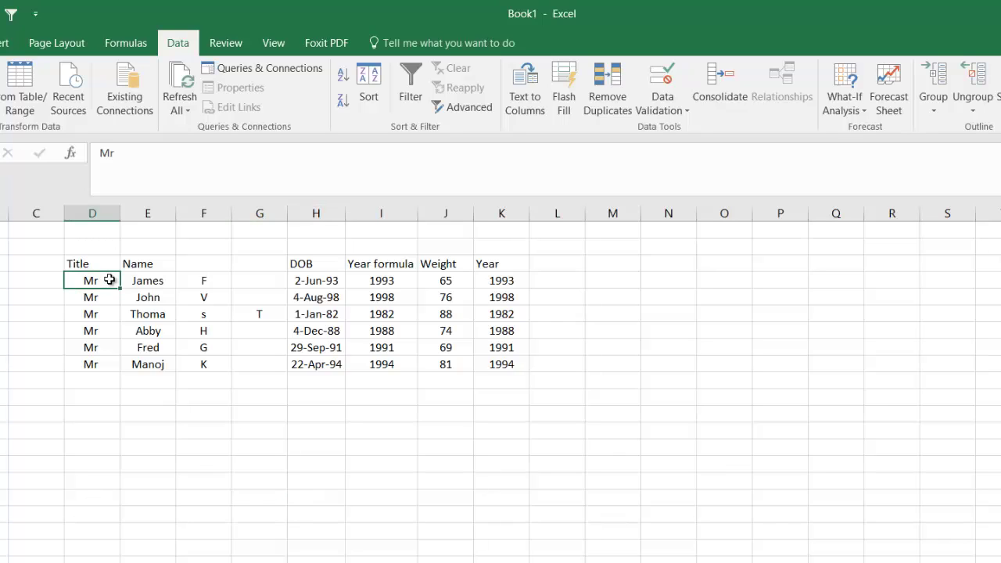
double_click(108, 281)
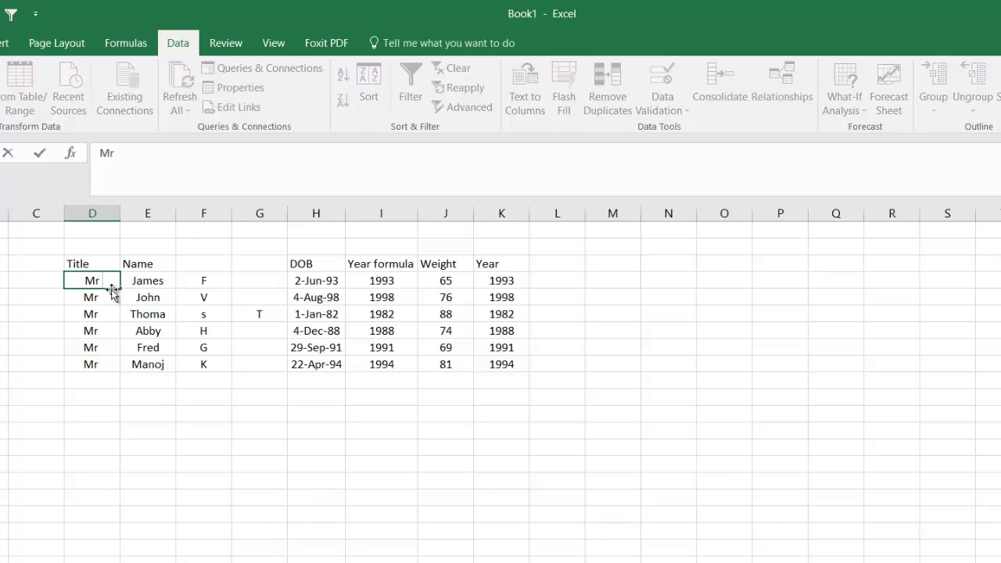
type("James")
left_click(107, 297)
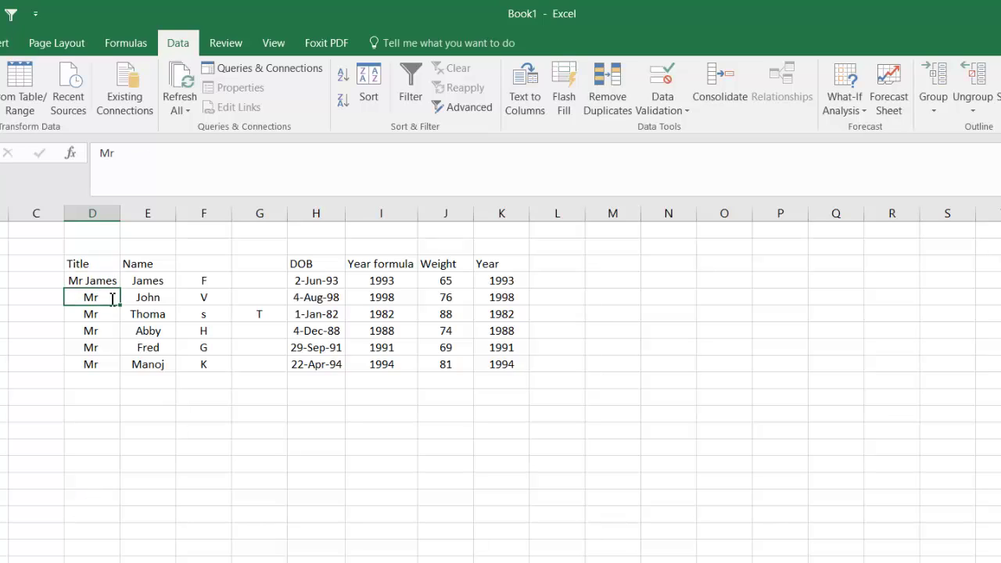
double_click(108, 297)
type("John")
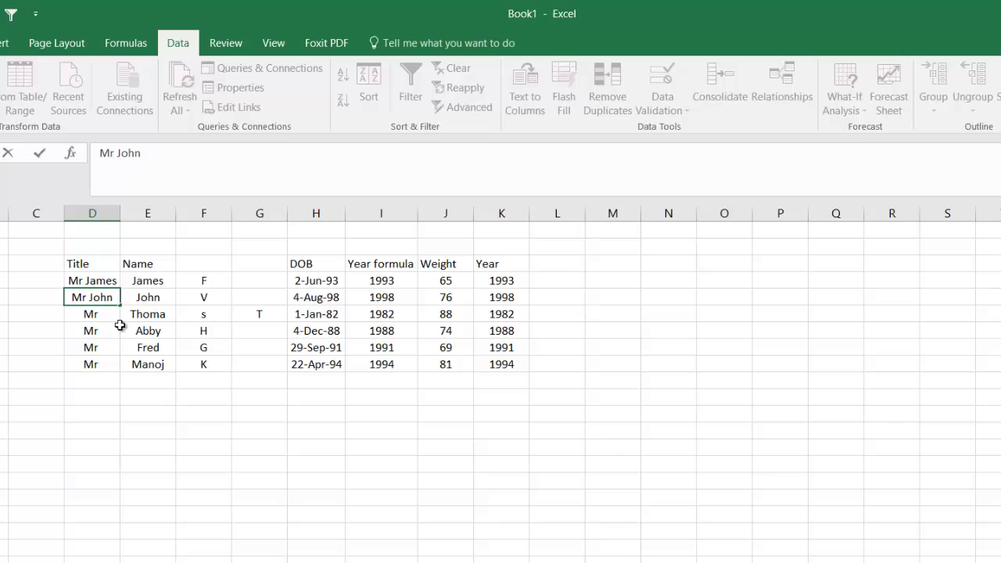
left_click(110, 314)
double_click(111, 314)
type("TYh")
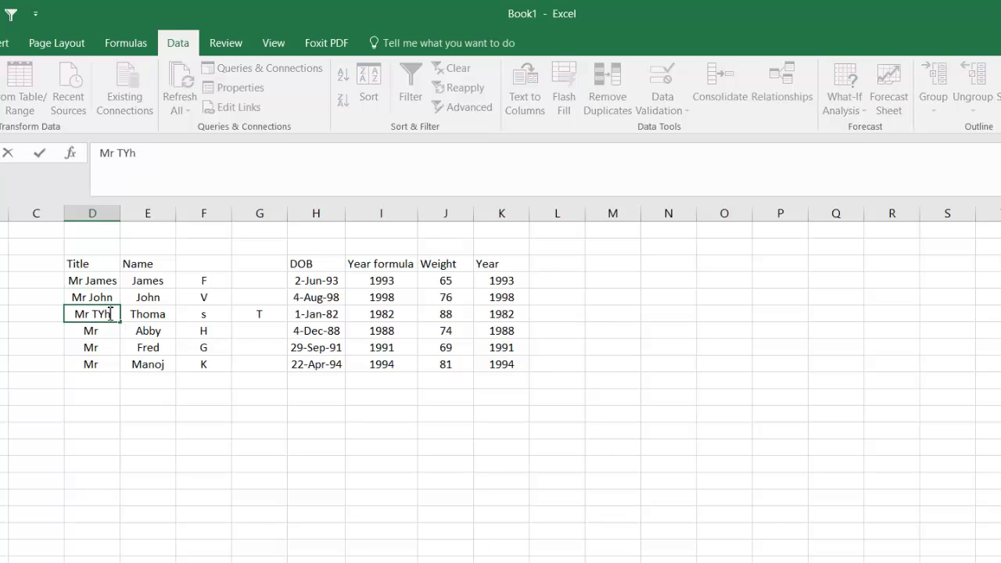
key("BackSpace")
key("BackSpace")
type("homas")
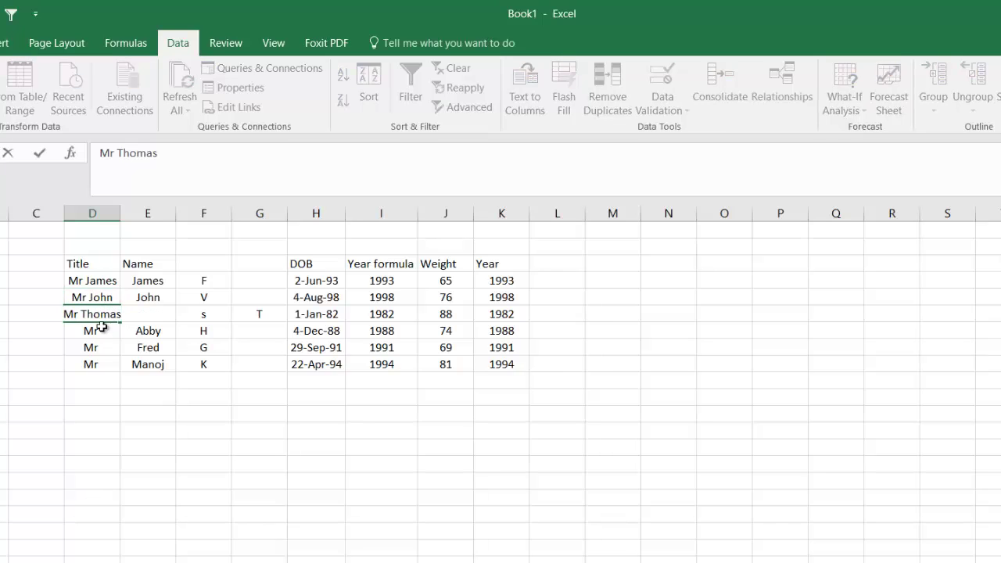
Complete the remaining titles as Mr Abby, Mr Fred and Mr Manoj
left_click(101, 327)
double_click(102, 327)
type("Abby")
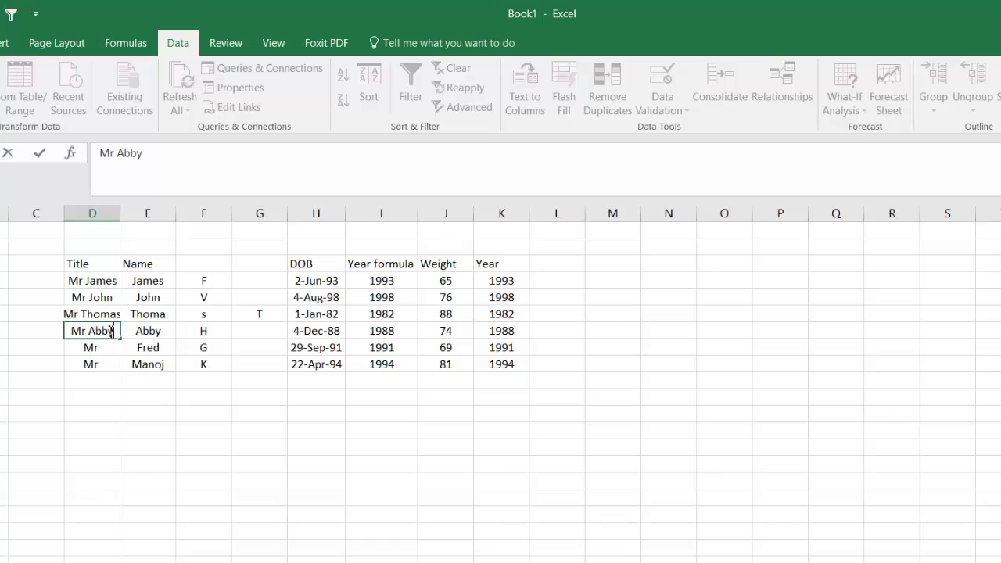
left_click(112, 348)
double_click(113, 347)
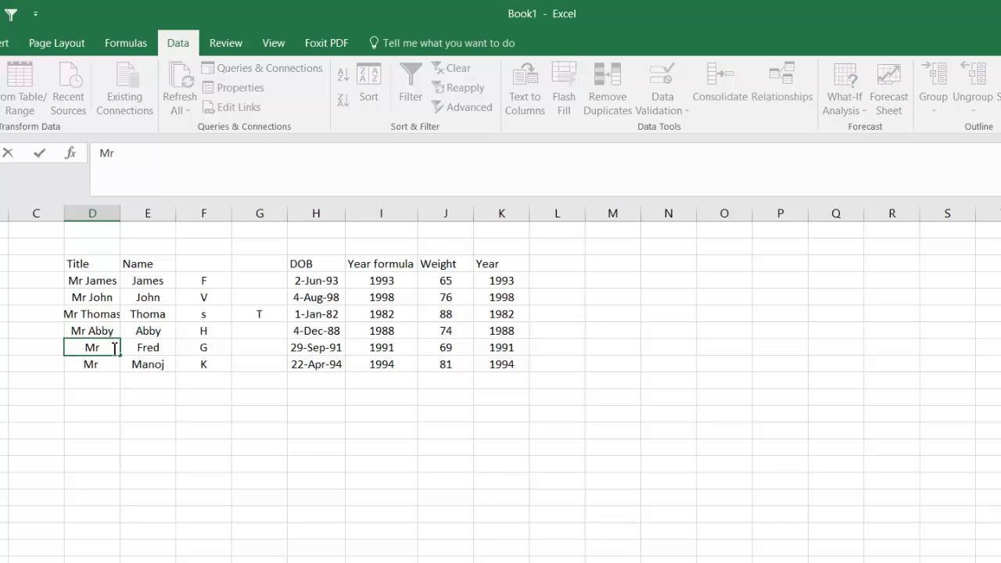
type("Fred")
left_click(106, 362)
double_click(107, 362)
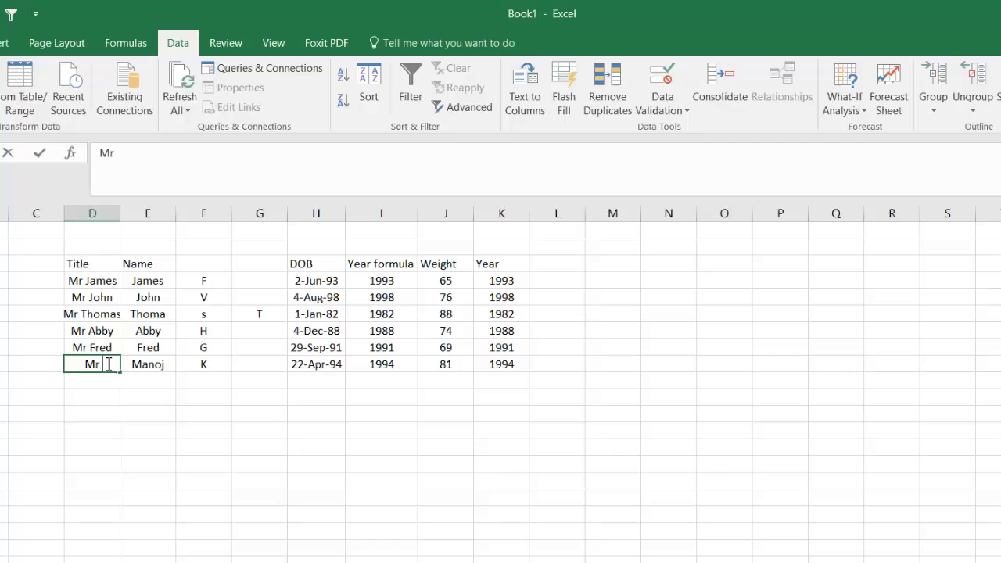
type("Manoh")
key("BackSpace")
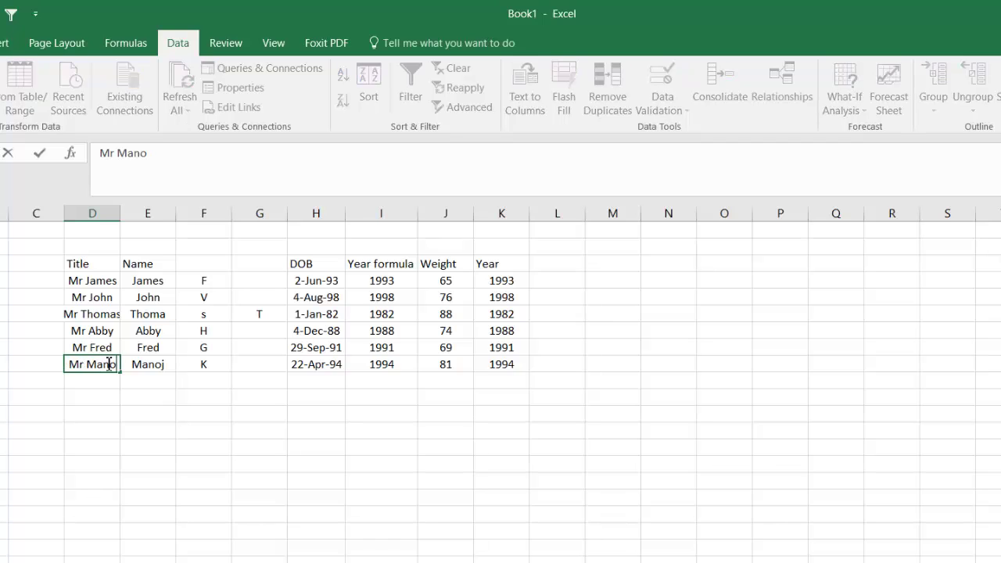
type("j")
left_click(233, 427)
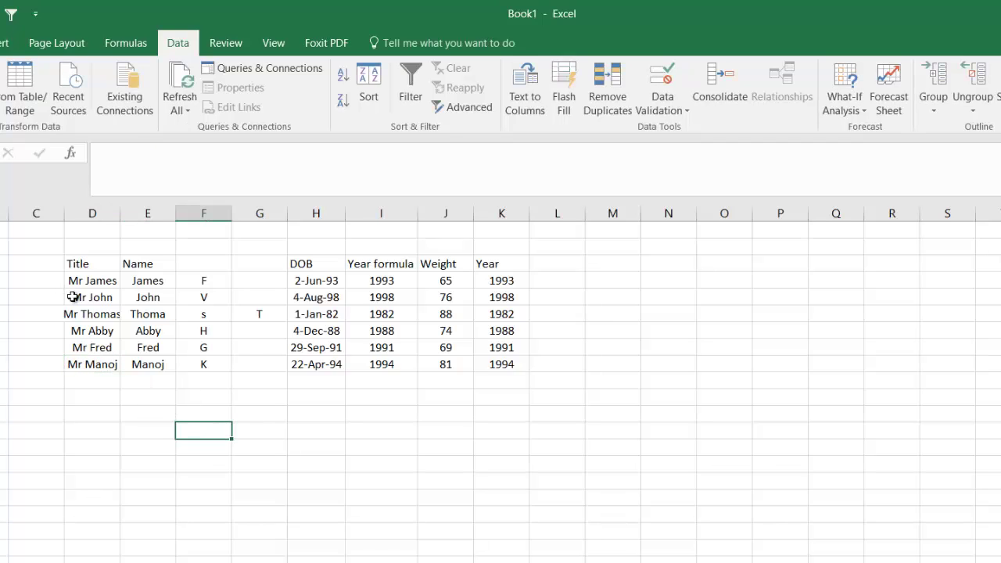
Auto-fit column D to the width of its longest title
left_click_drag(78, 282, 90, 362)
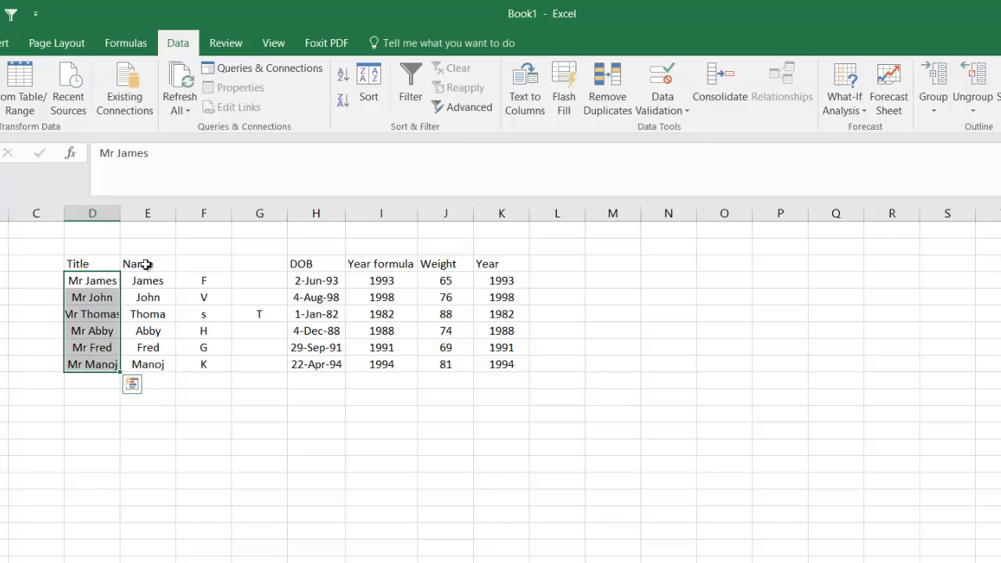
left_click(105, 400)
left_click_drag(94, 280, 94, 361)
double_click(120, 211)
left_click(158, 476)
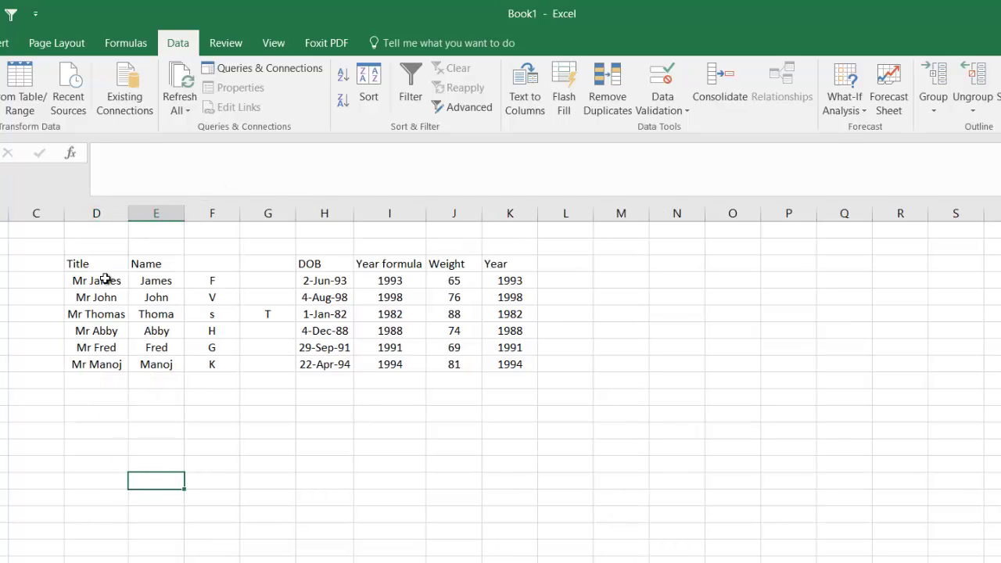
Try a fixed-width split of the titles after 'Mr ', then undo it after it overwrites the names
left_click_drag(102, 281, 112, 360)
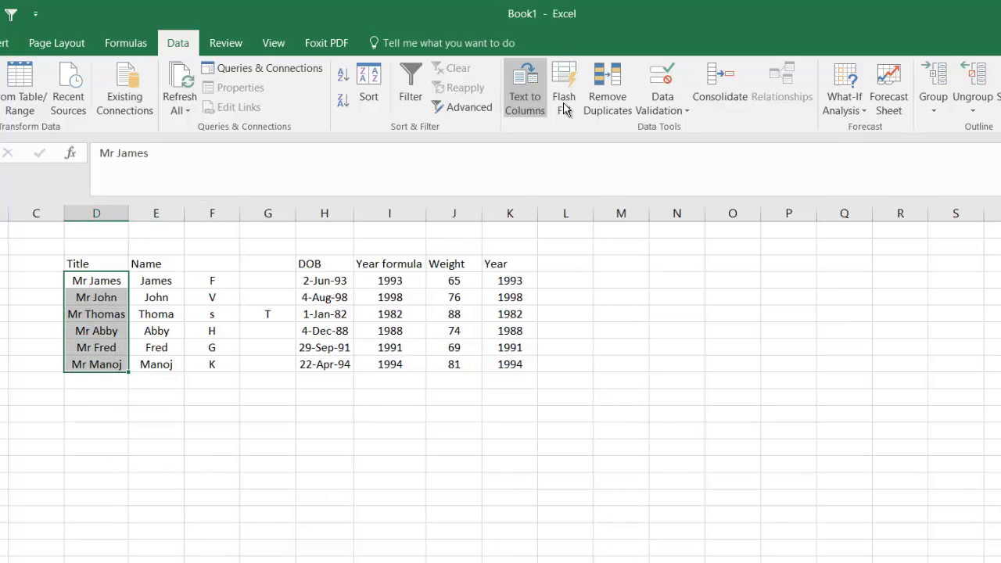
left_click(540, 114)
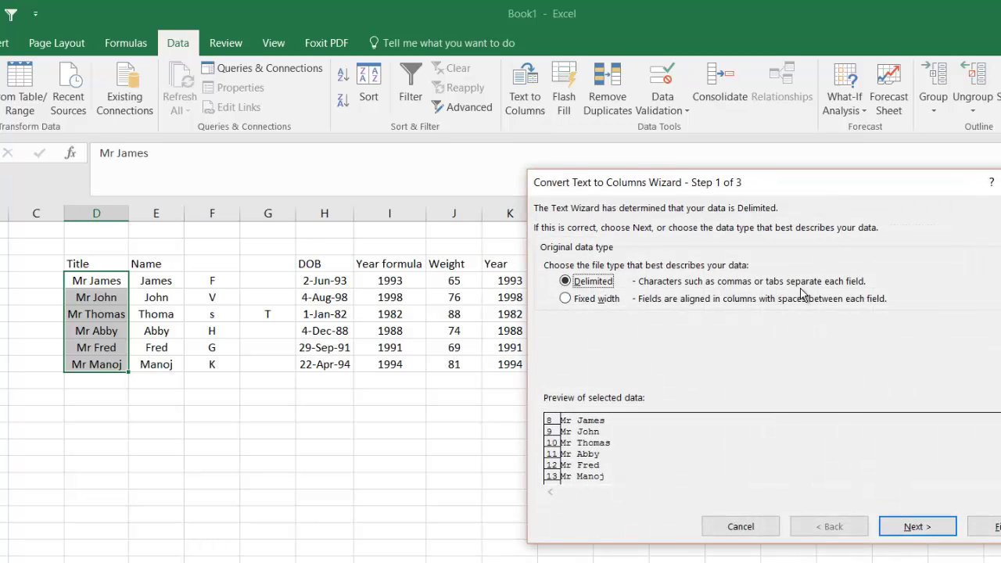
left_click(573, 301)
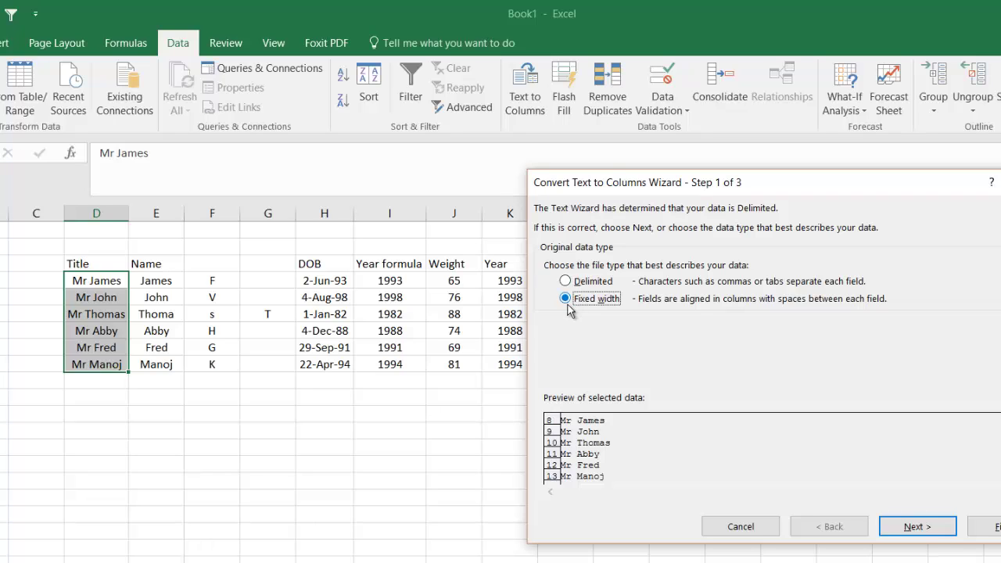
left_click(920, 530)
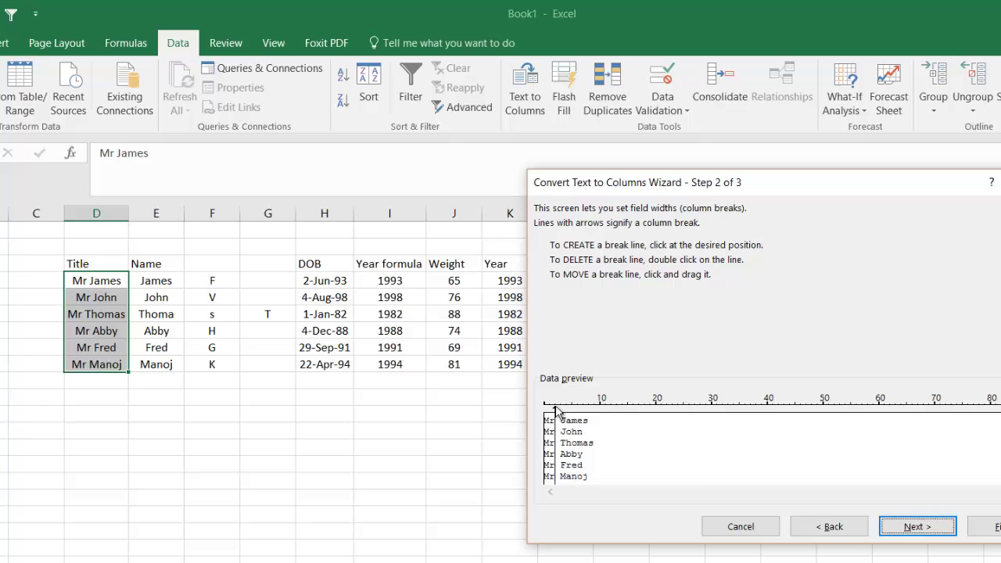
left_click_drag(556, 410, 561, 411)
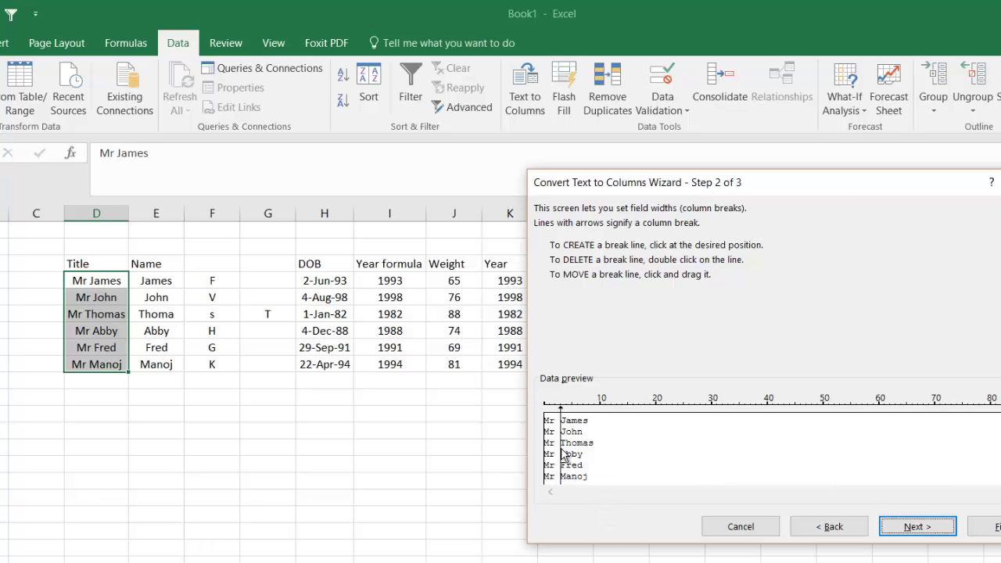
left_click(918, 530)
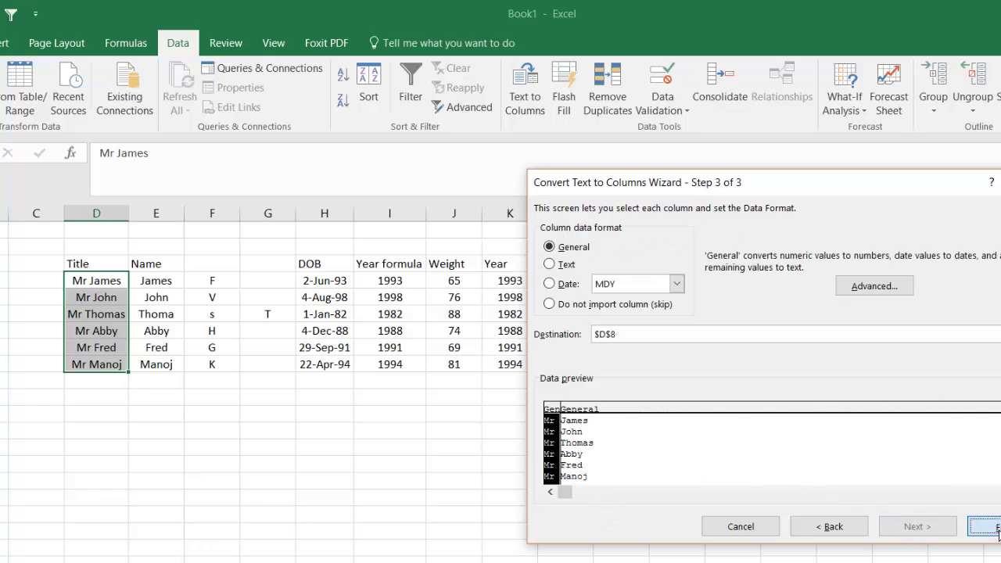
left_click(996, 532)
left_click(516, 416)
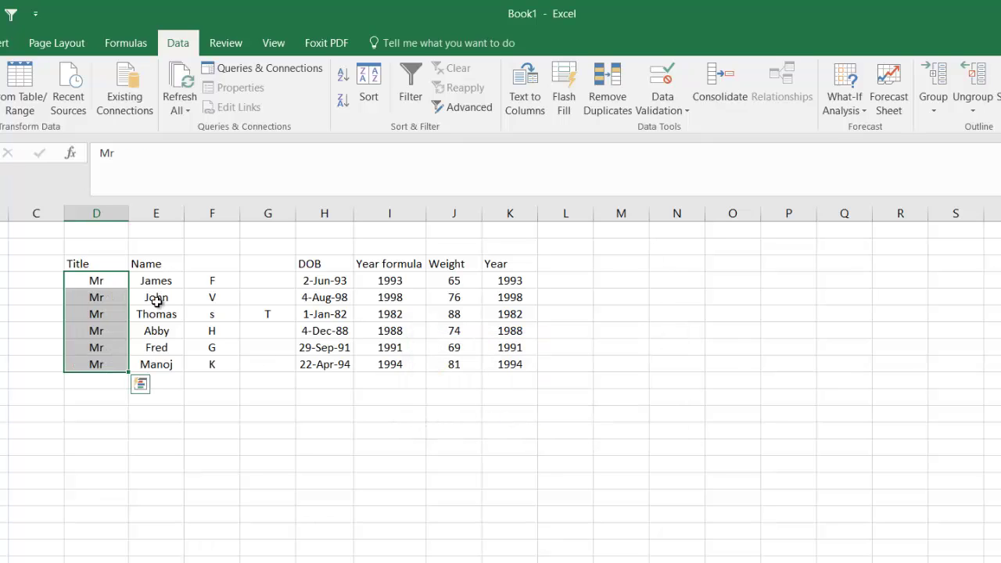
key("ctrl+z")
Insert a blank column E between Title and the names
left_click(161, 214)
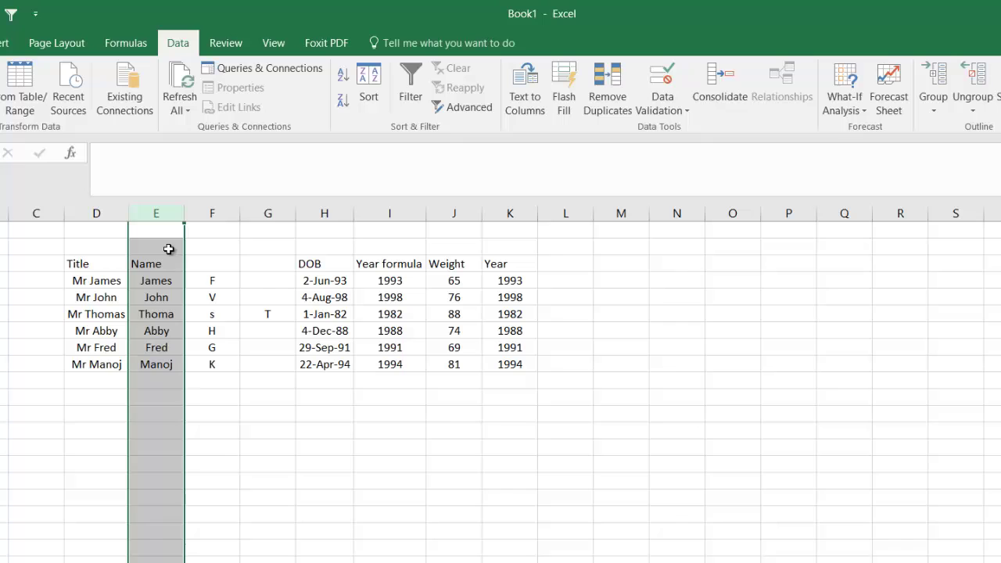
right_click(169, 250)
left_click(208, 371)
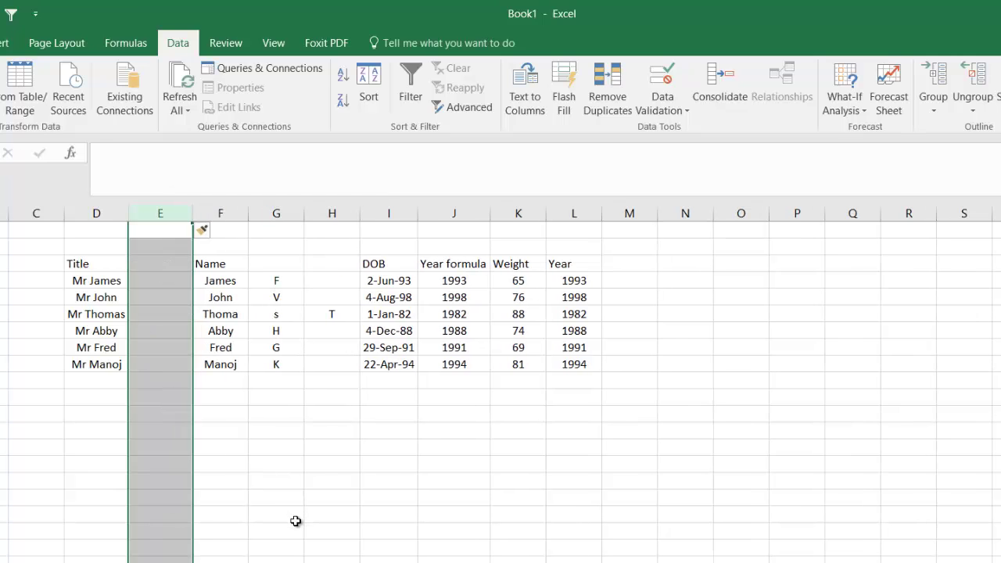
left_click(277, 514)
Split the titles with fixed width so D holds Mr and E holds James through Manoj
left_click_drag(96, 281, 107, 363)
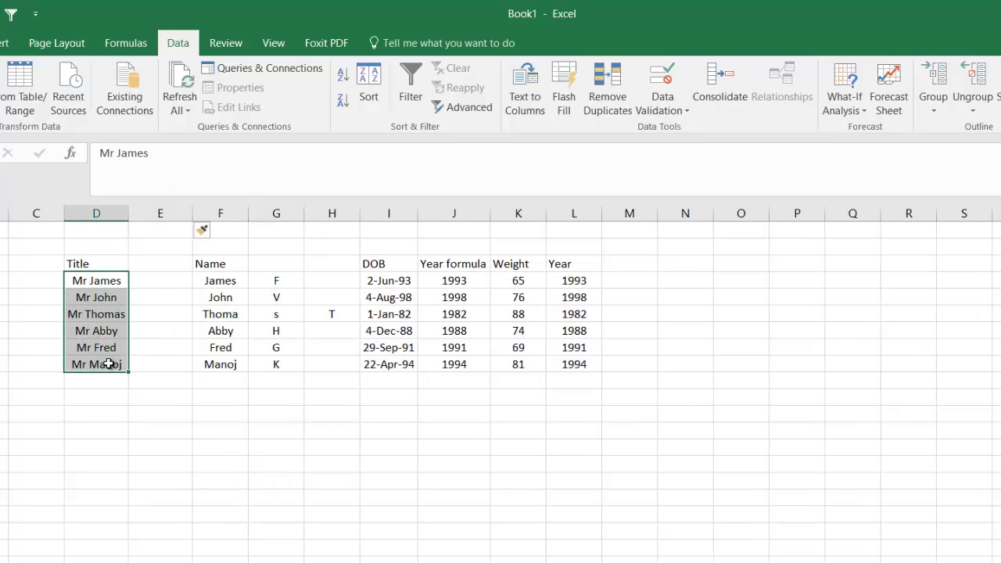
left_click(525, 90)
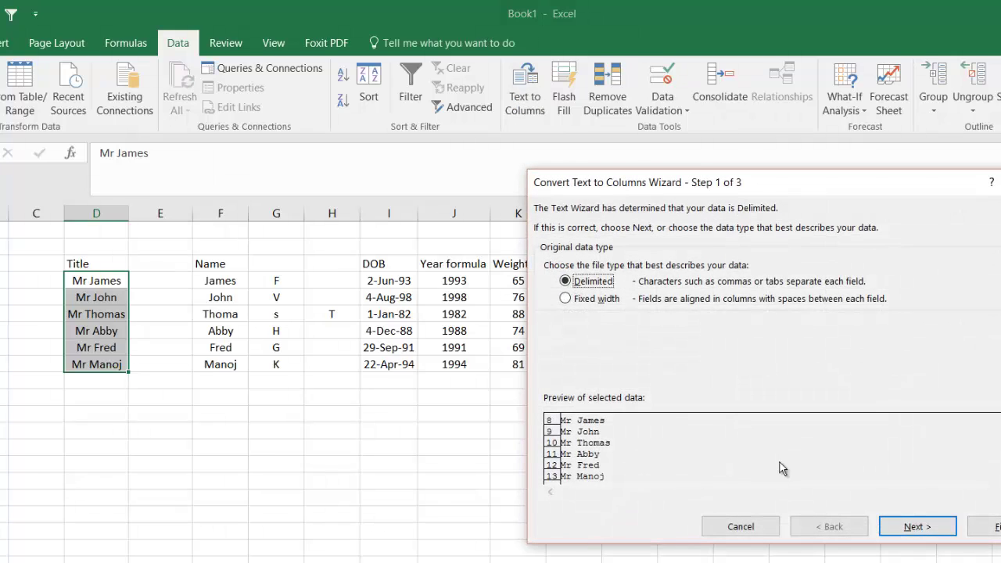
left_click(562, 299)
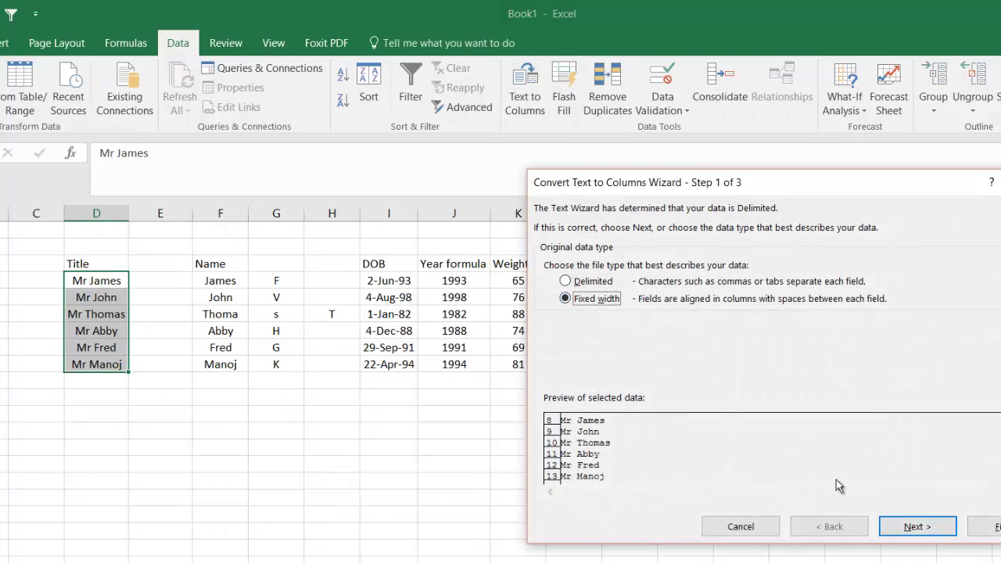
left_click(915, 527)
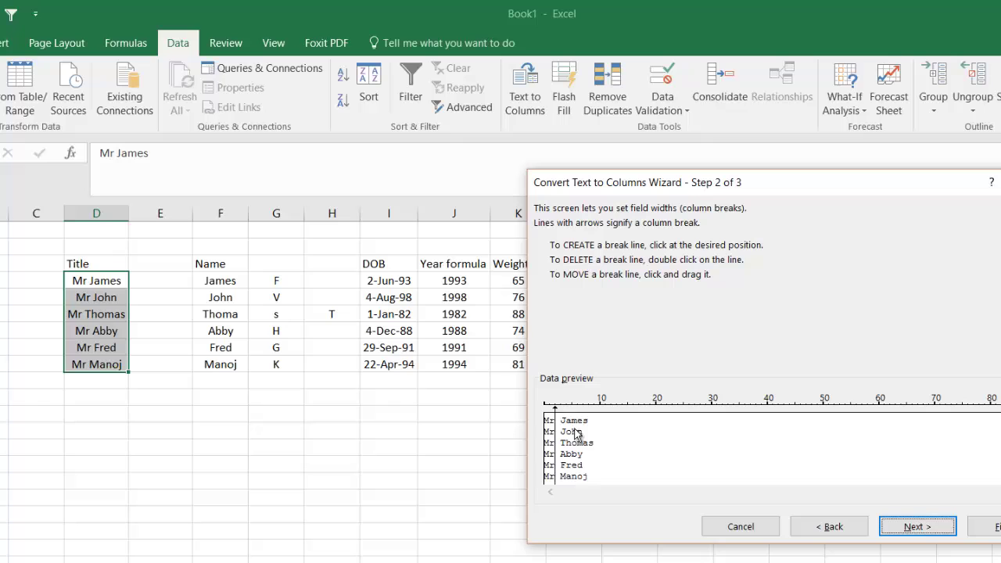
left_click(928, 529)
left_click(984, 527)
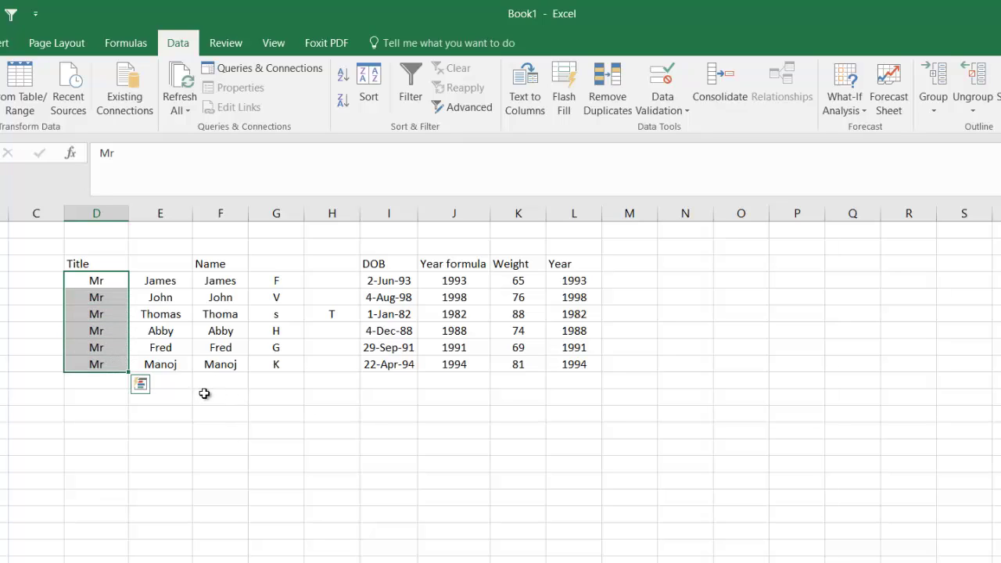
left_click_drag(303, 450, 308, 451)
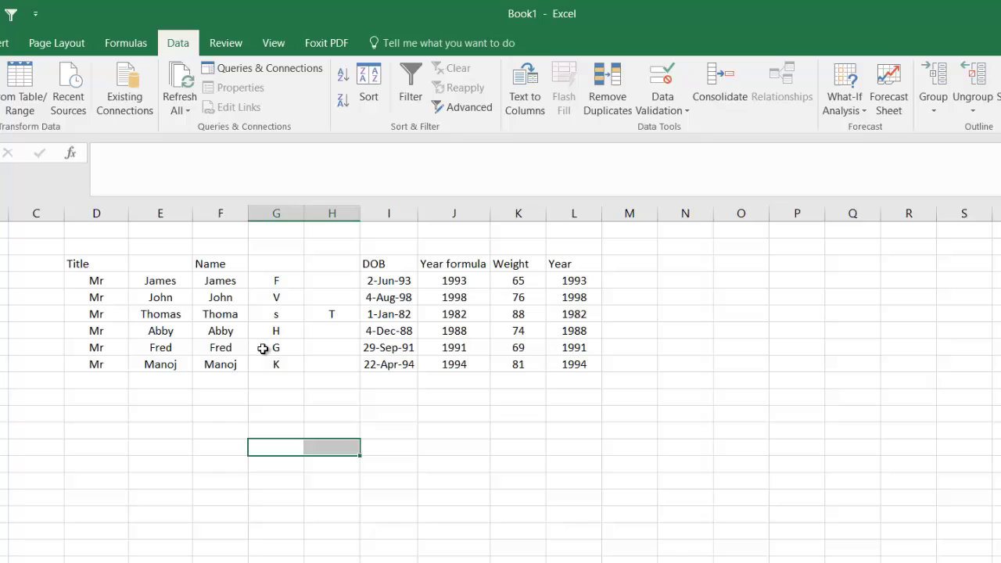